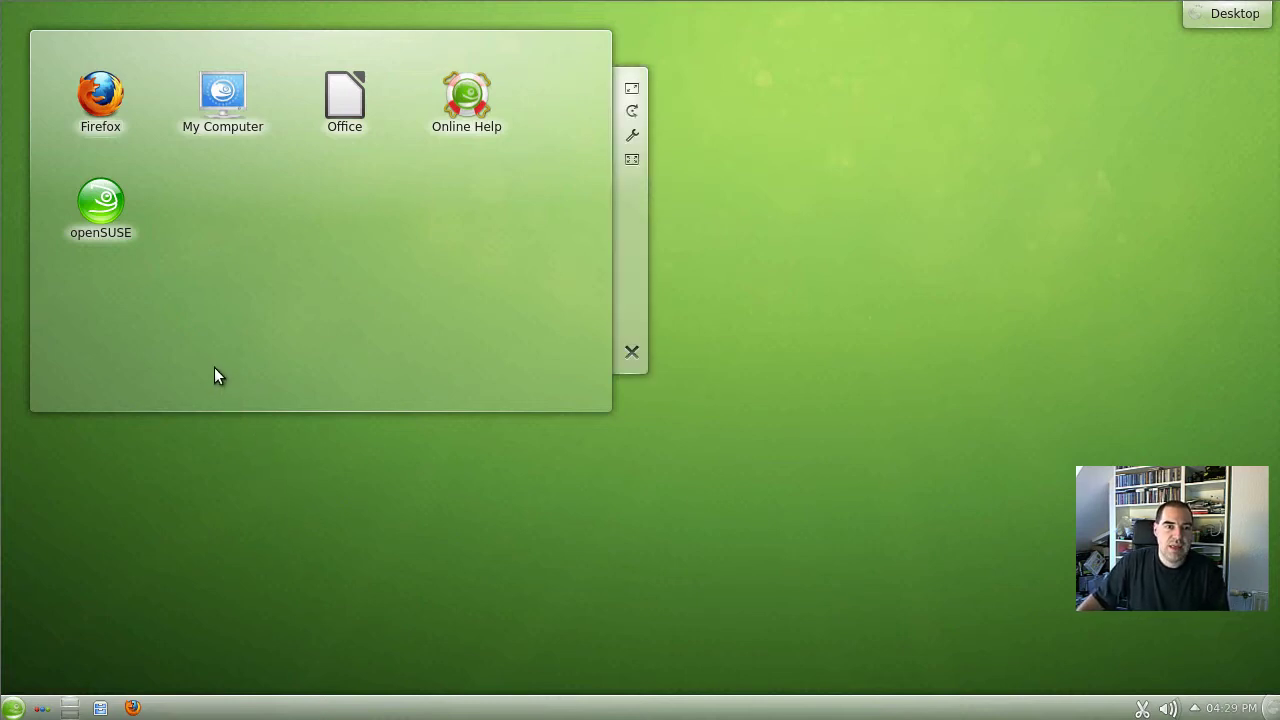
pyautogui.click(104, 99)
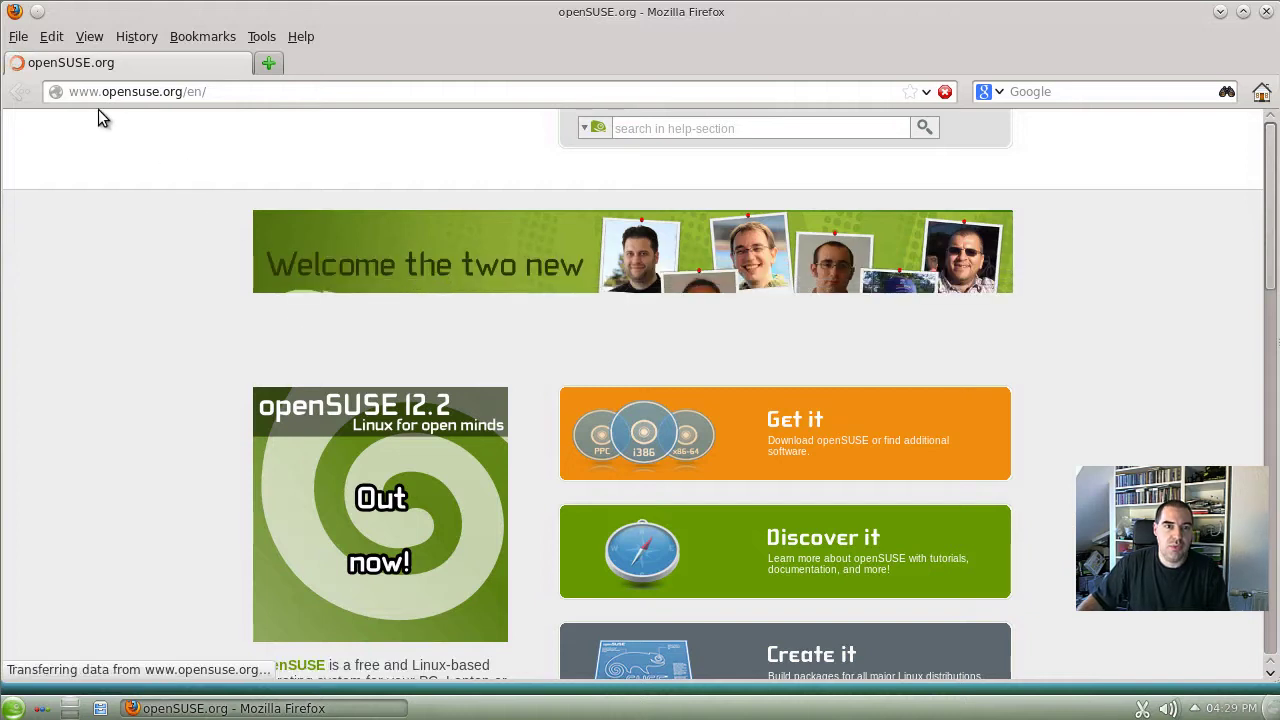
pyautogui.click(116, 91)
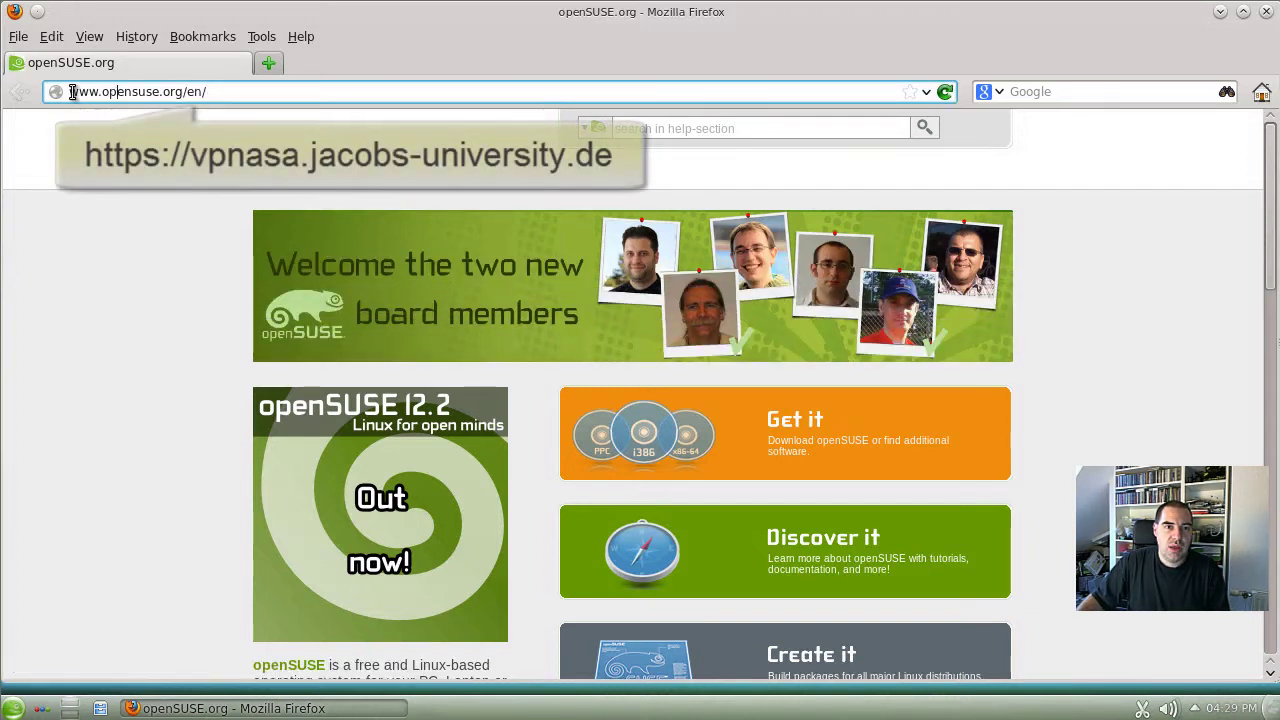
pyautogui.tripleClick(294, 93)
pyautogui.write('https://vpnasa.jacobs-unives')
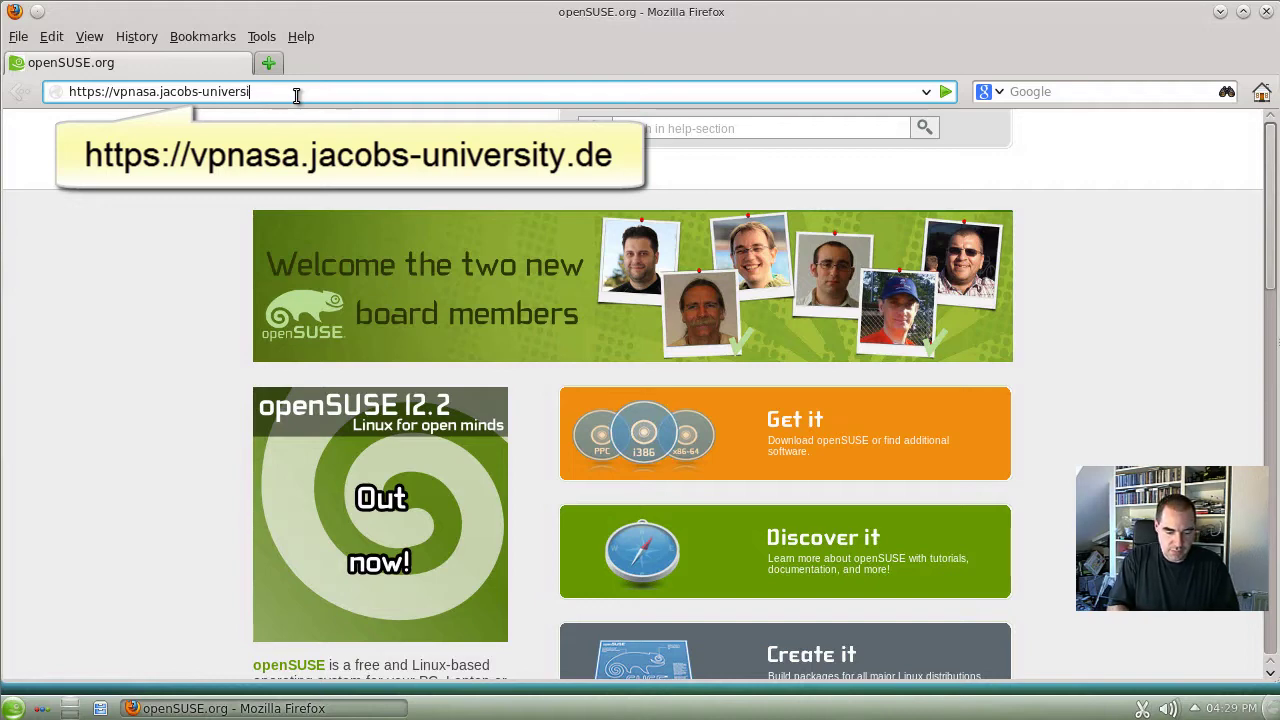
pyautogui.write('sity.de')
pyautogui.press('Return')
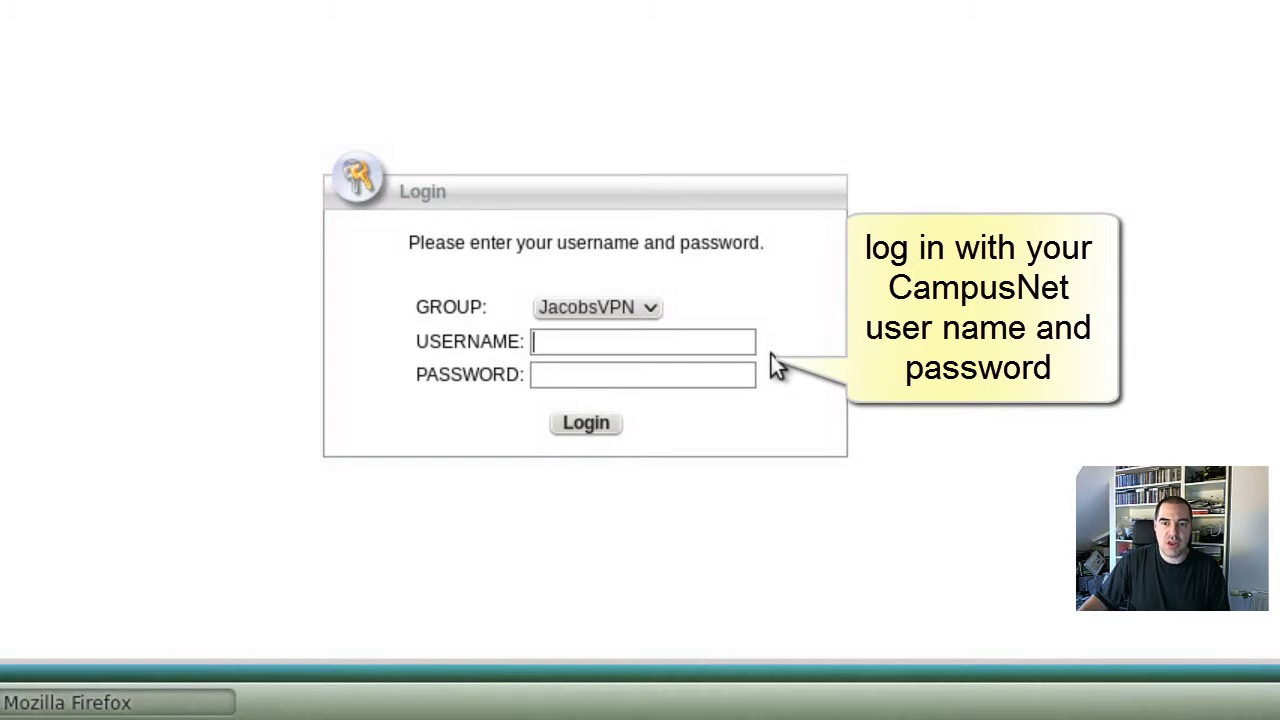
# - Log in to the JacobsVPN group with the CampusNet username and the account password
pyautogui.write('campus')
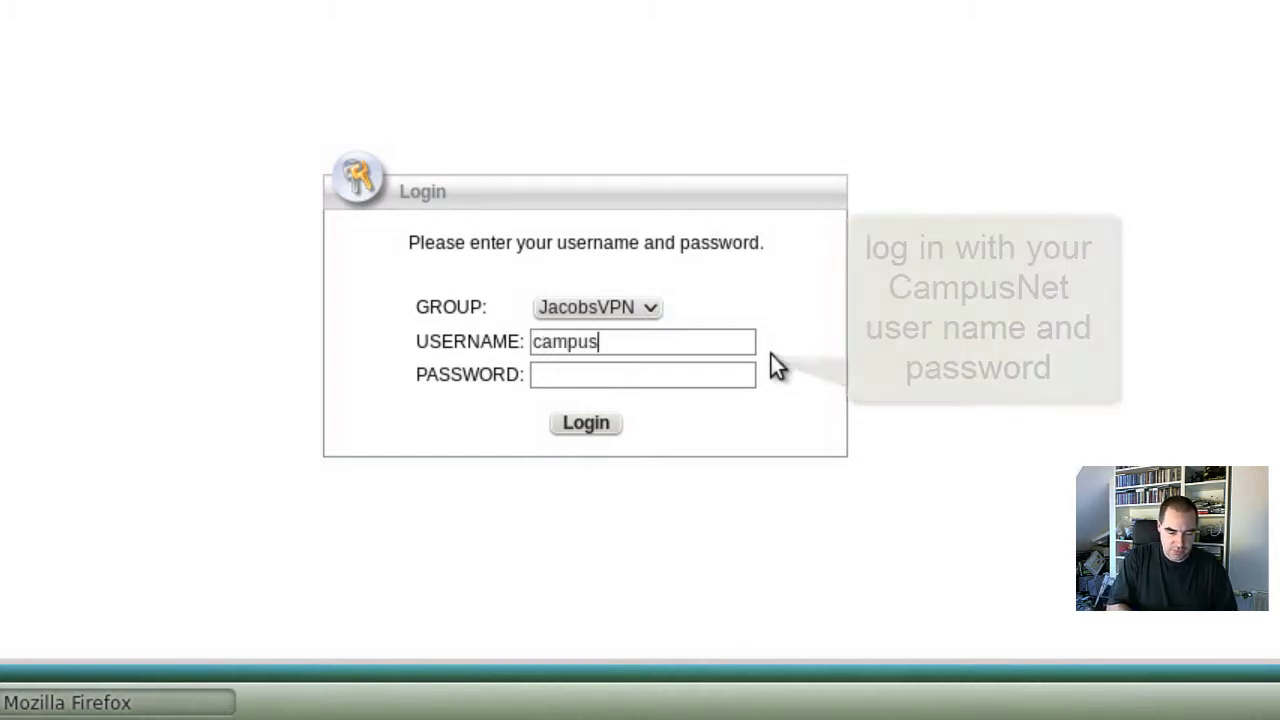
pyautogui.write('netusername')
pyautogui.press('Tab')
pyautogui.write('•••••••••')
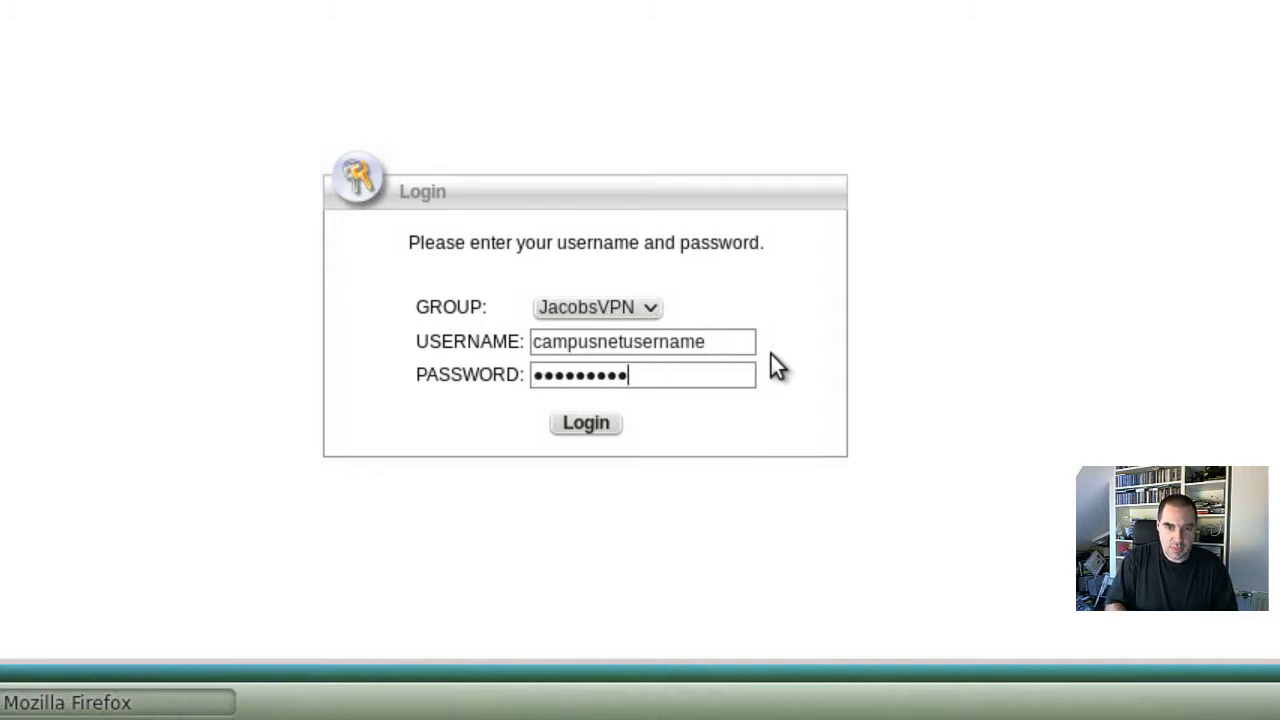
pyautogui.press('Return')
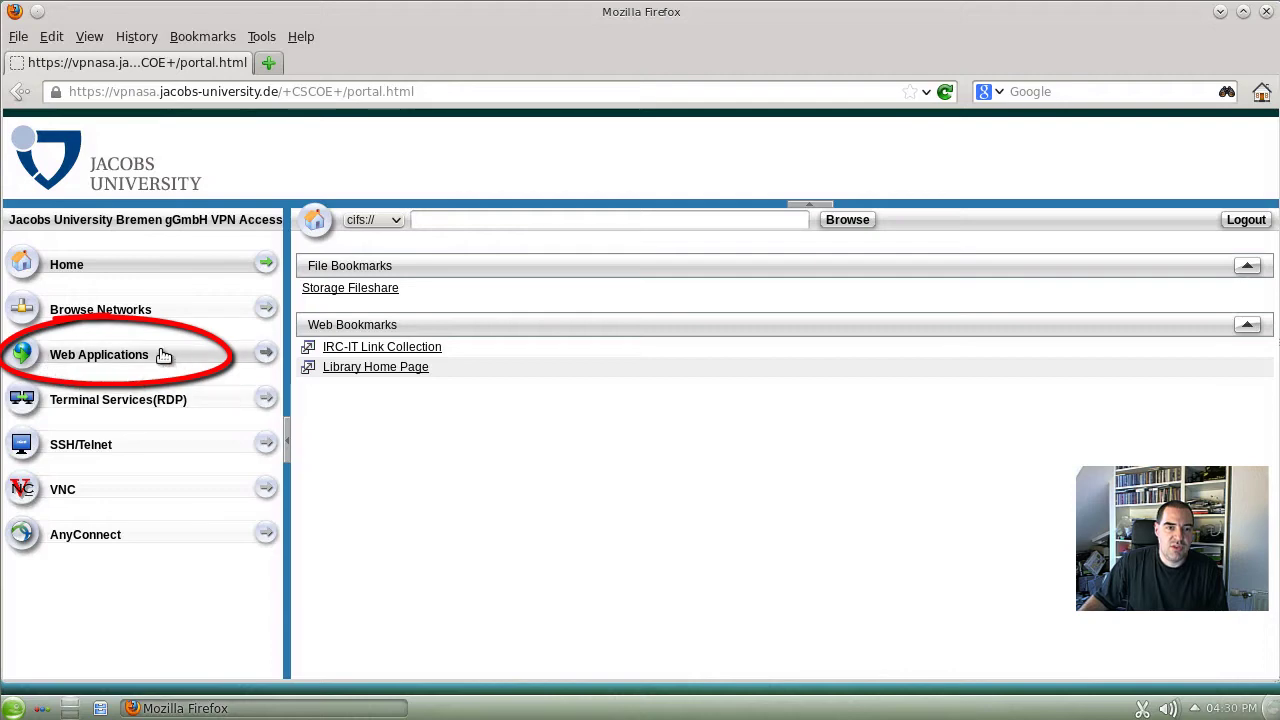
# - View the Web Applications page with its address field and the Browse Networks page of the VPN portal
pyautogui.click(123, 357)
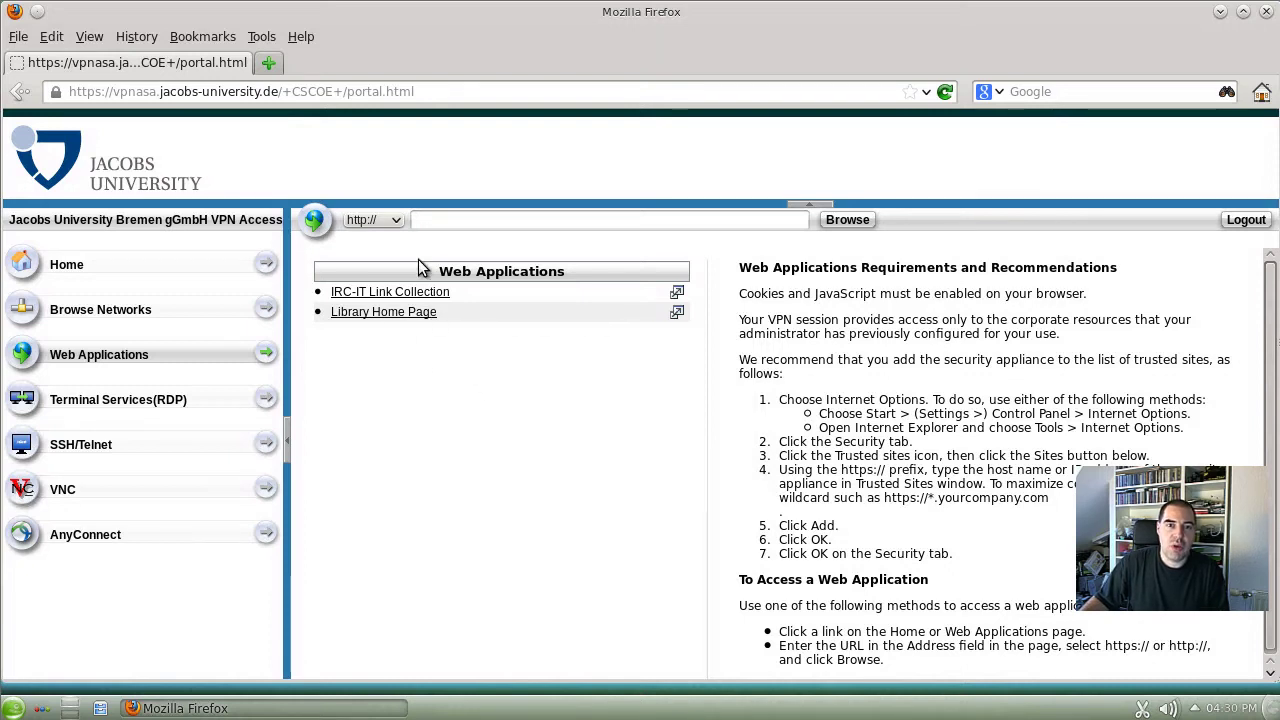
pyautogui.click(431, 220)
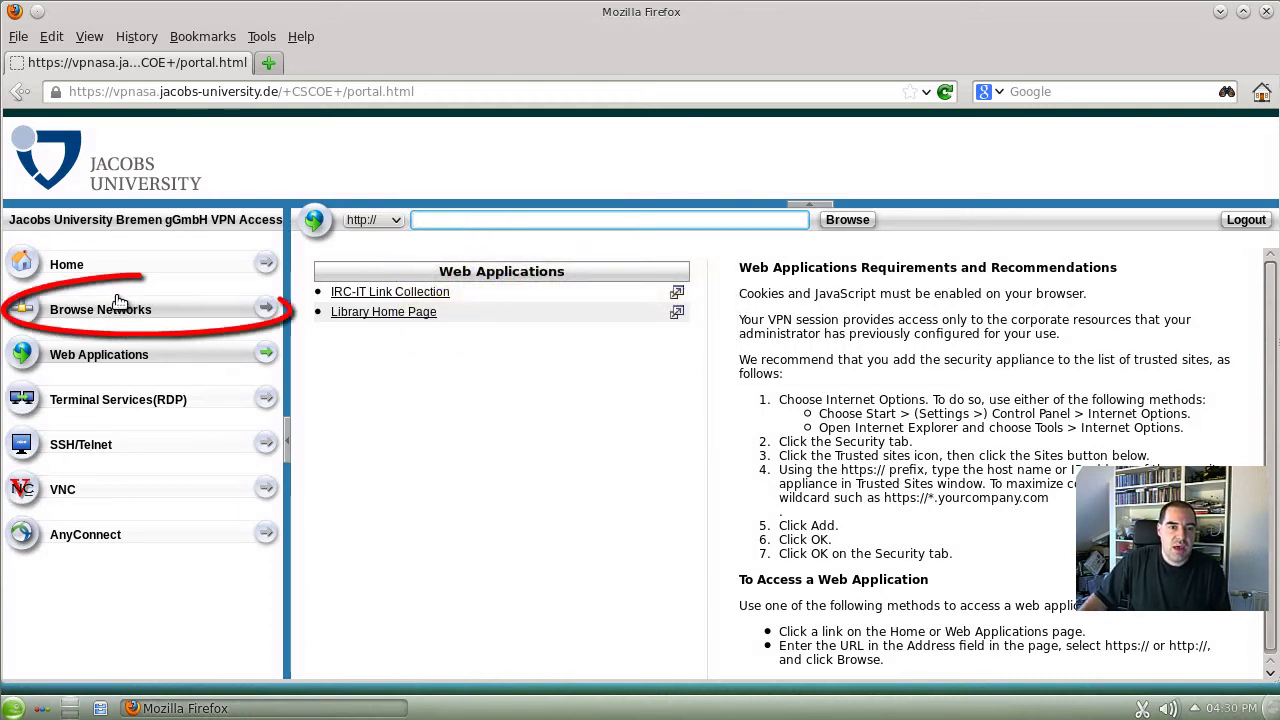
pyautogui.click(154, 317)
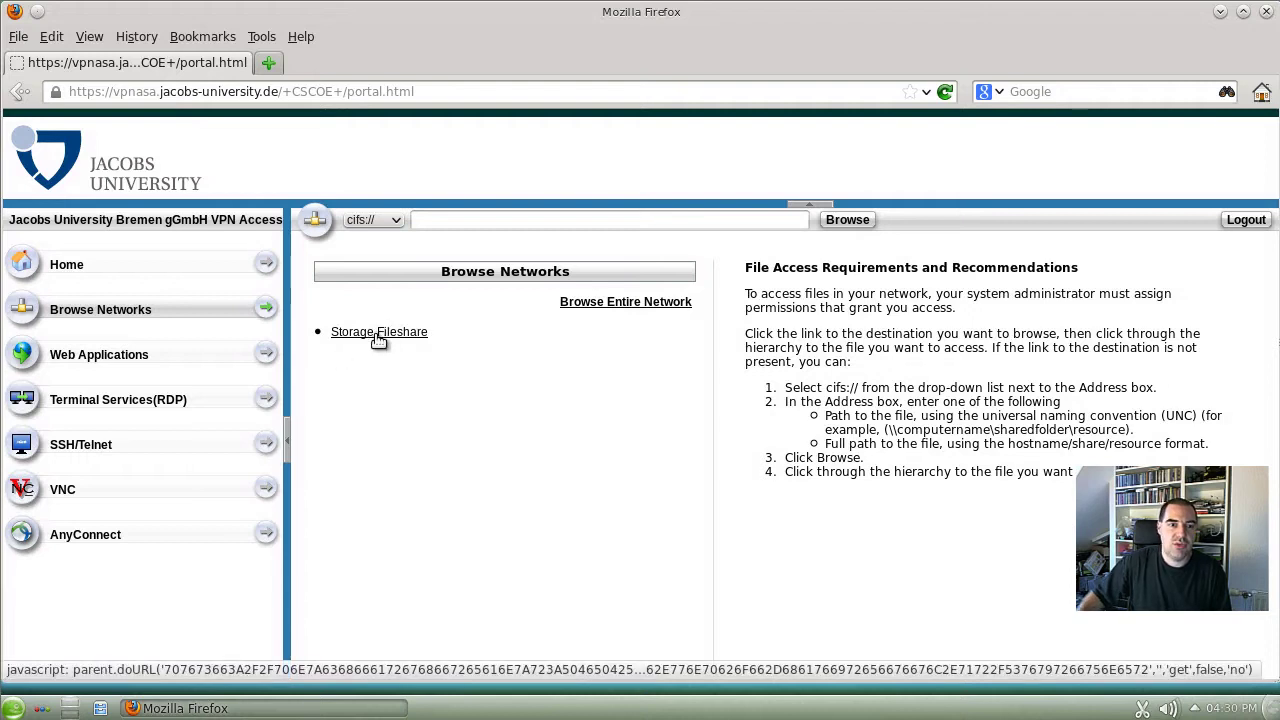
# - Start AnyConnect from the VPN portal and save the Linux x86_64 installer vpnsetup.sh
pyautogui.click(117, 539)
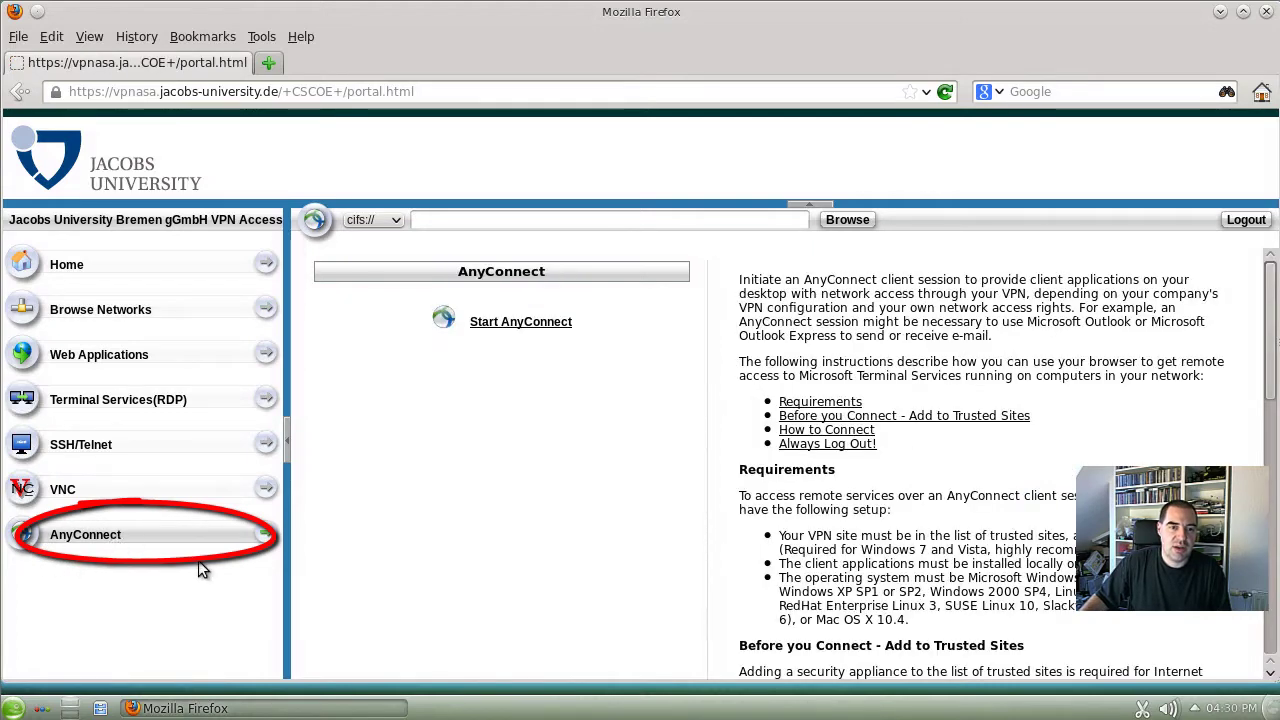
pyautogui.click(525, 322)
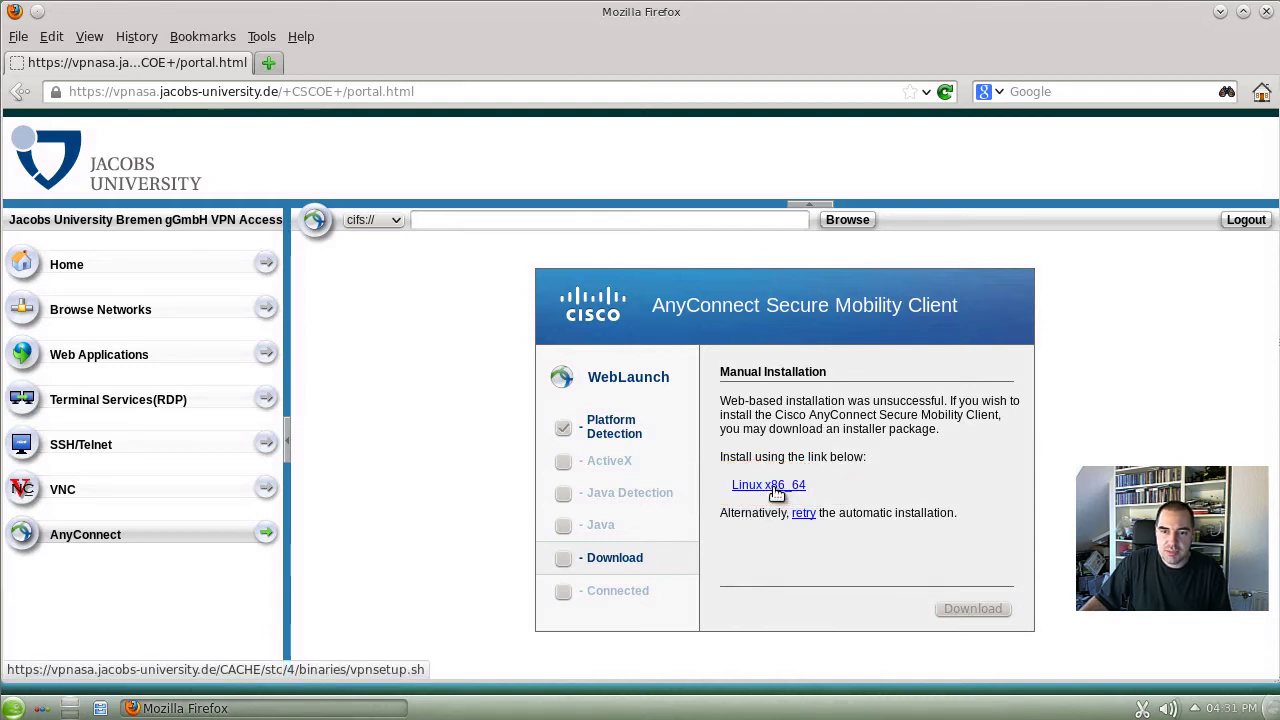
pyautogui.click(775, 487)
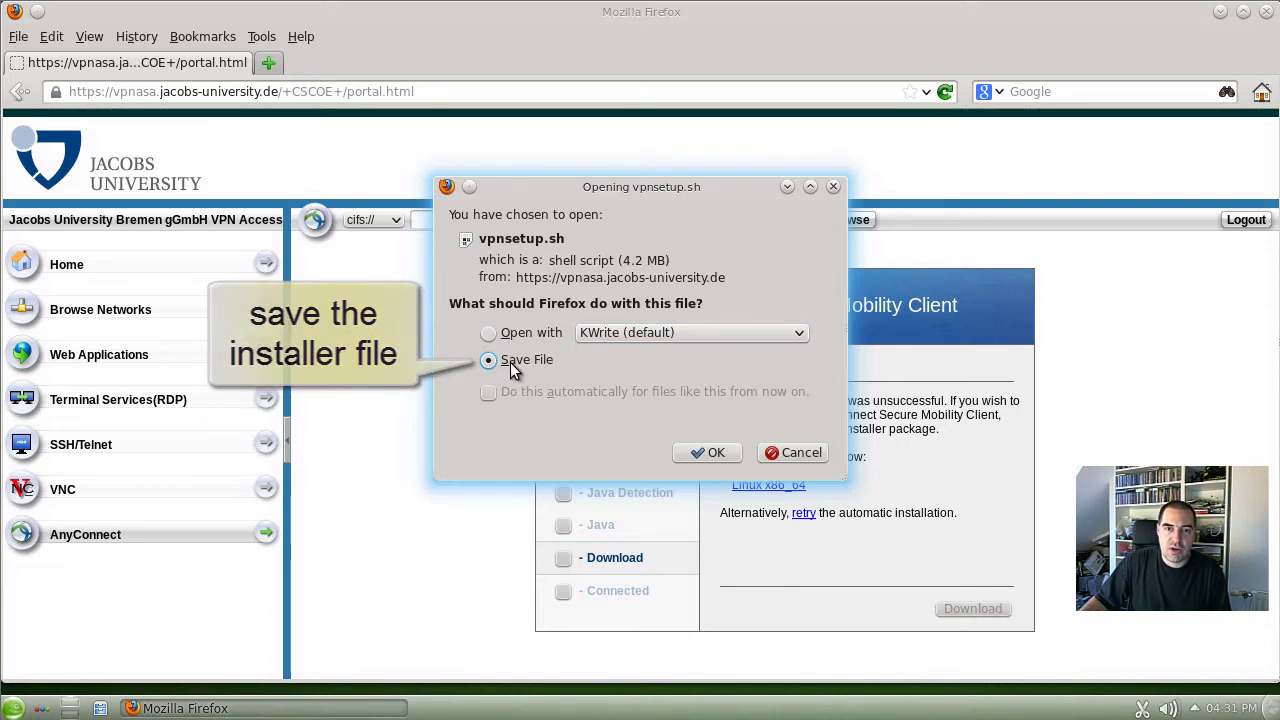
pyautogui.click(706, 453)
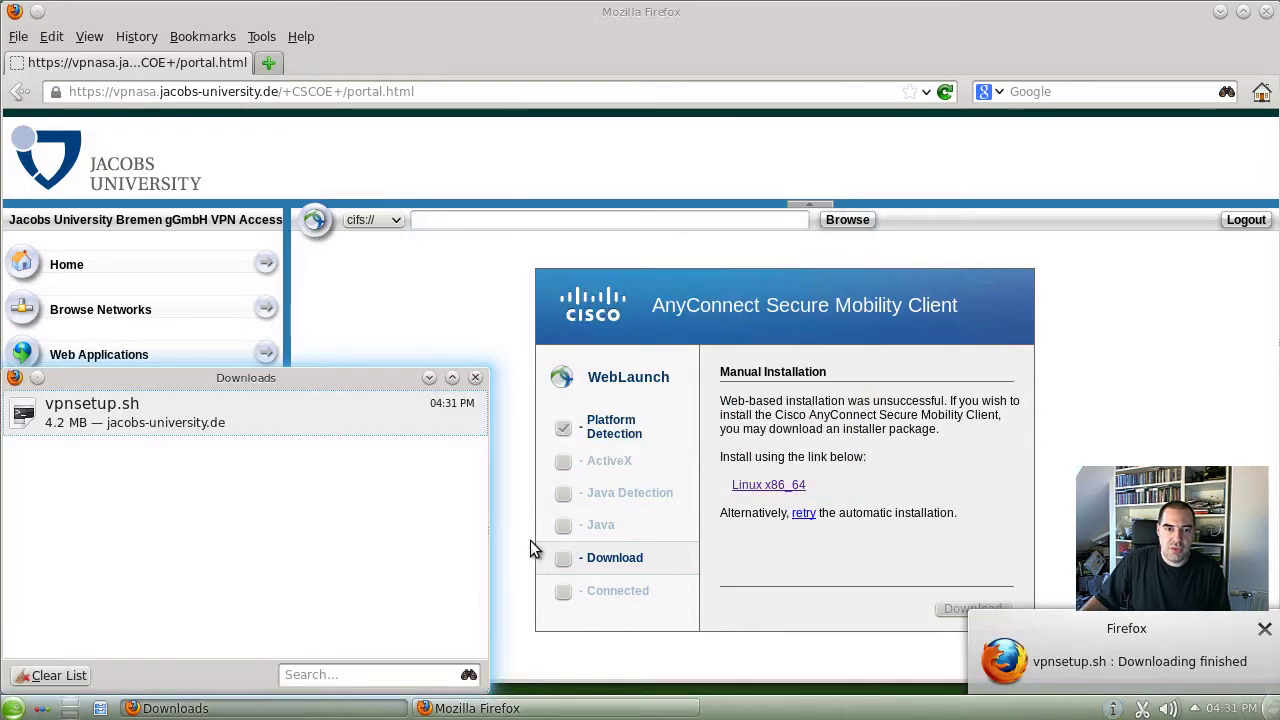
# - Show the downloaded vpnsetup.sh in its containing folder and open a terminal window
pyautogui.rightClick(126, 416)
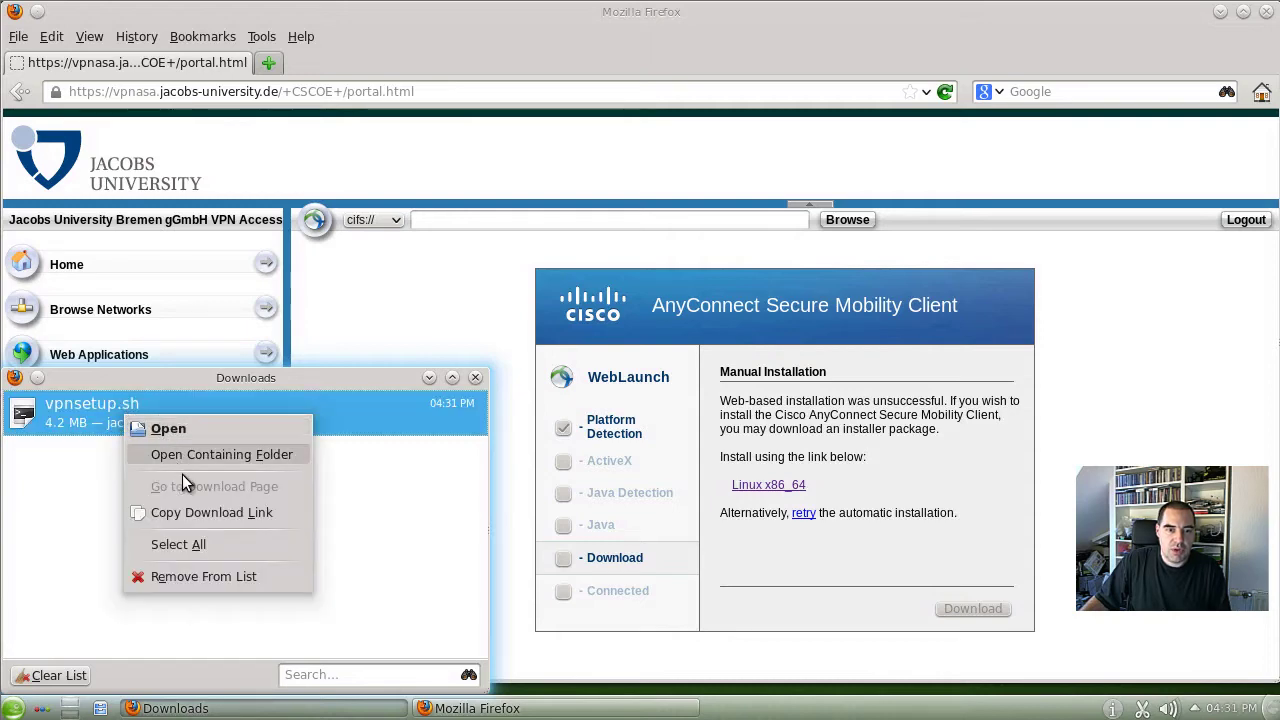
pyautogui.click(218, 452)
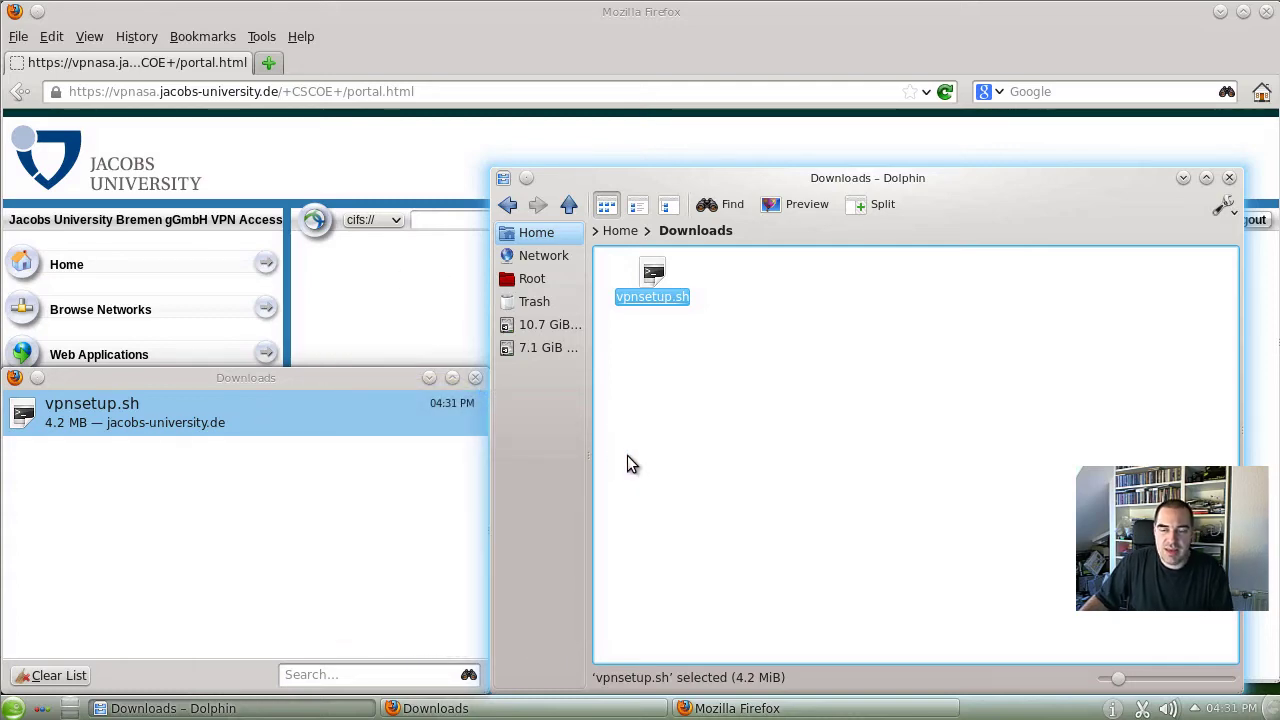
pyautogui.click(13, 708)
pyautogui.click(71, 597)
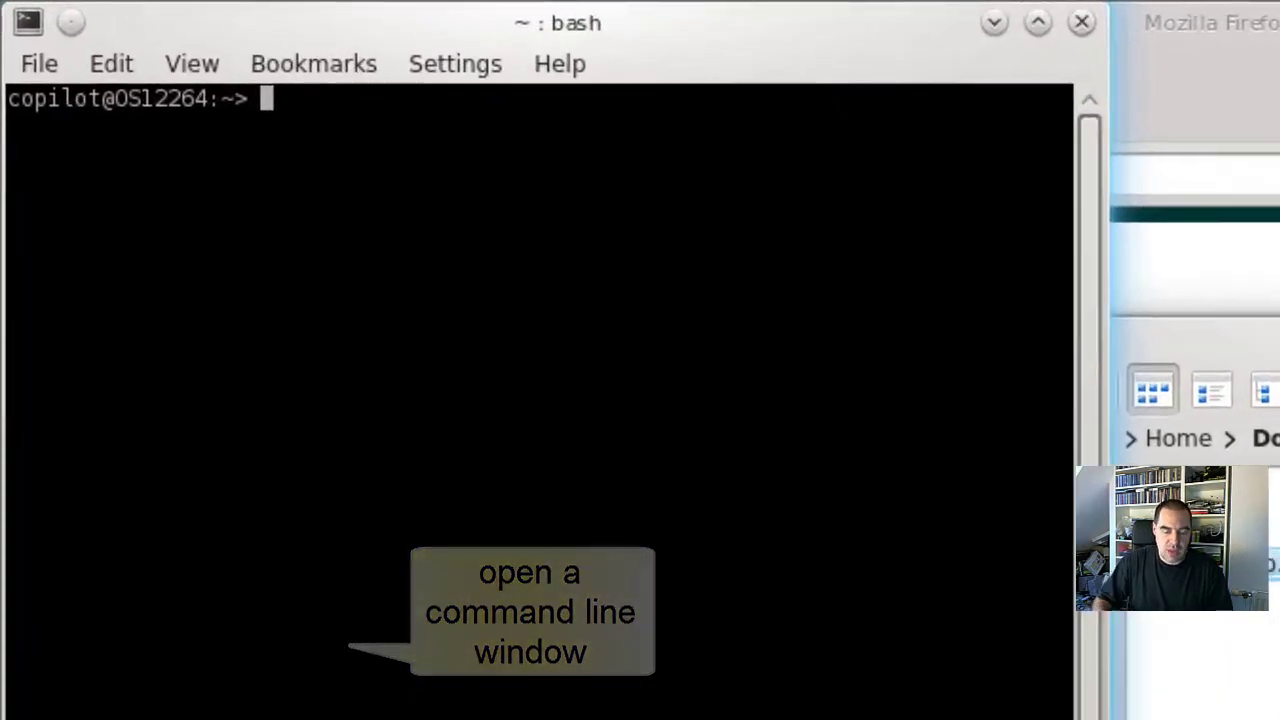
# - Change the terminal's working directory to Downloads and list its contents with ls -l
pyautogui.write('cd Documents/')
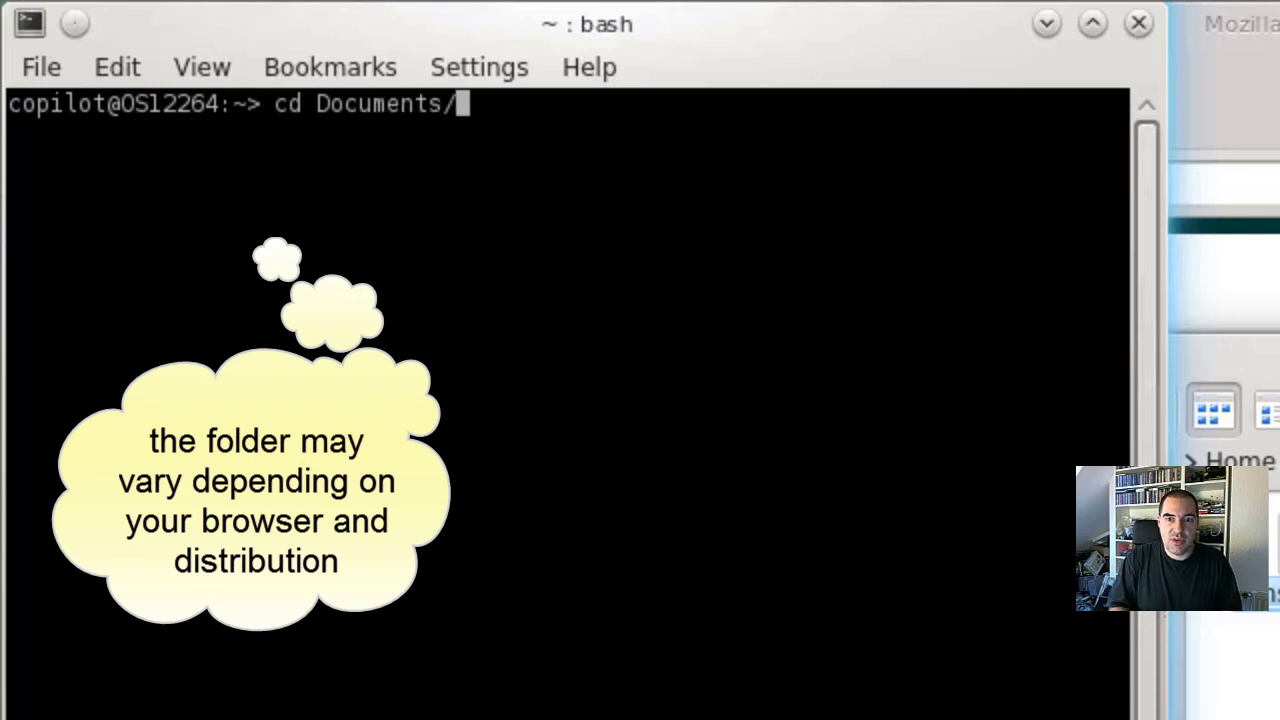
pyautogui.press('Return')
pyautogui.write('cd ../s')
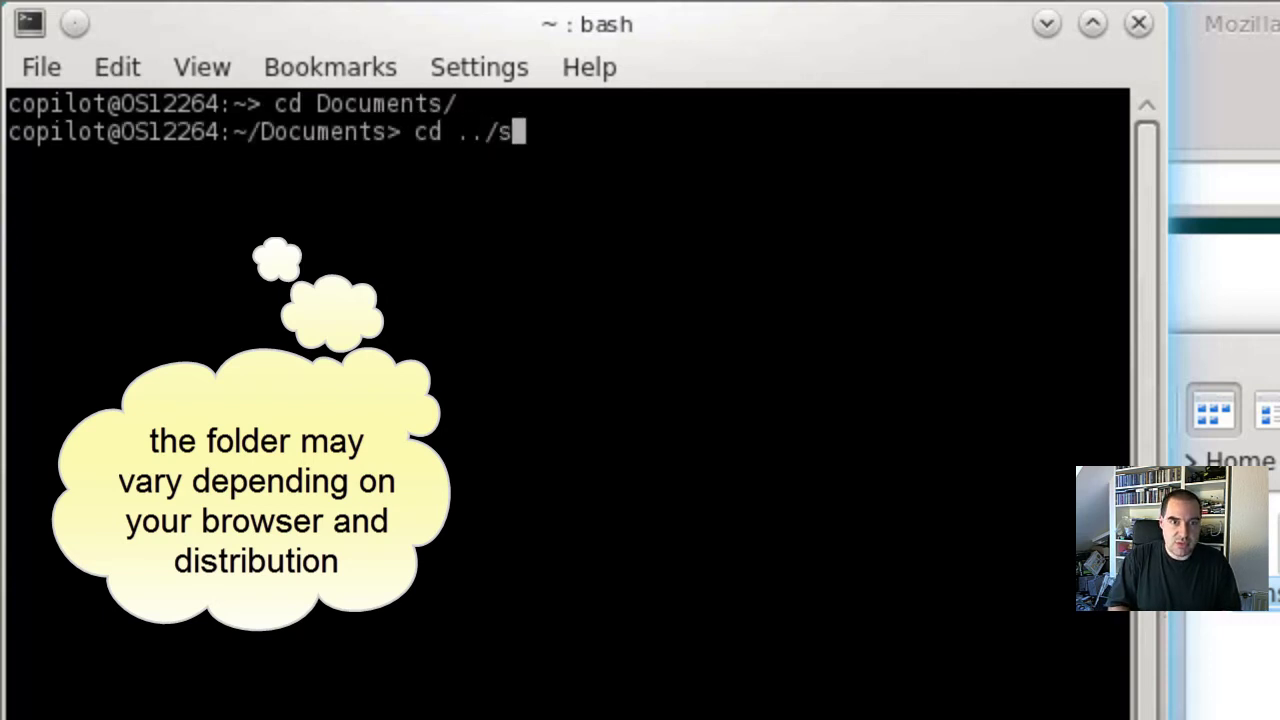
pyautogui.press('BackSpace')
pyautogui.write('D')
pyautogui.press('Tab')
pyautogui.press('Return')
pyautogui.write('ls -l')
pyautogui.press('Return')
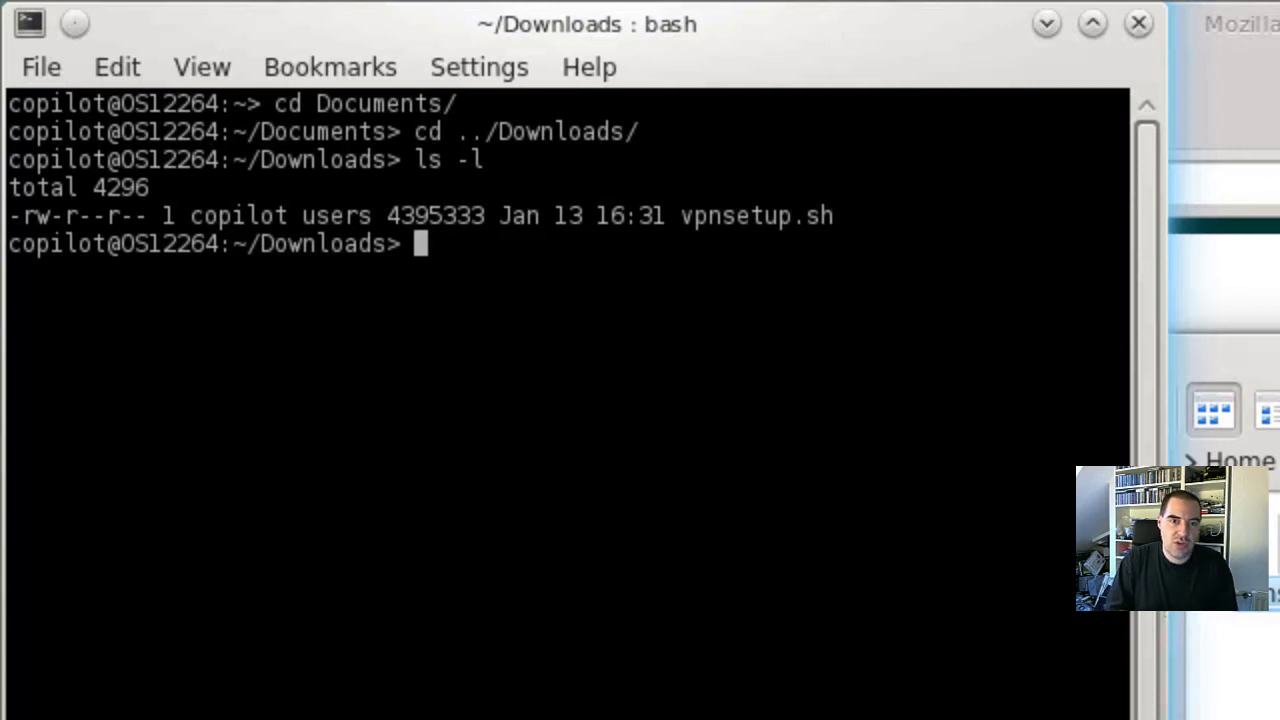
# - Acquire administrative rights in the terminal with su and the root password
pyautogui.write('su')
pyautogui.press('Return')
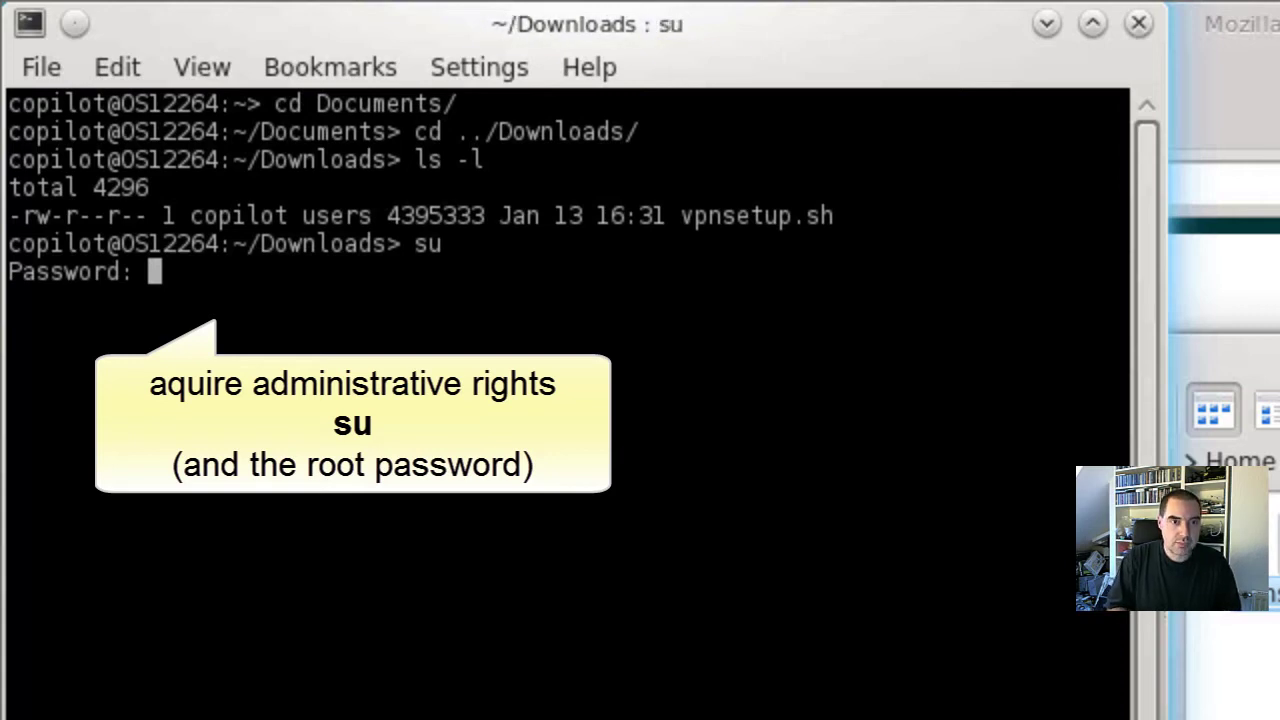
pyautogui.press('Return')
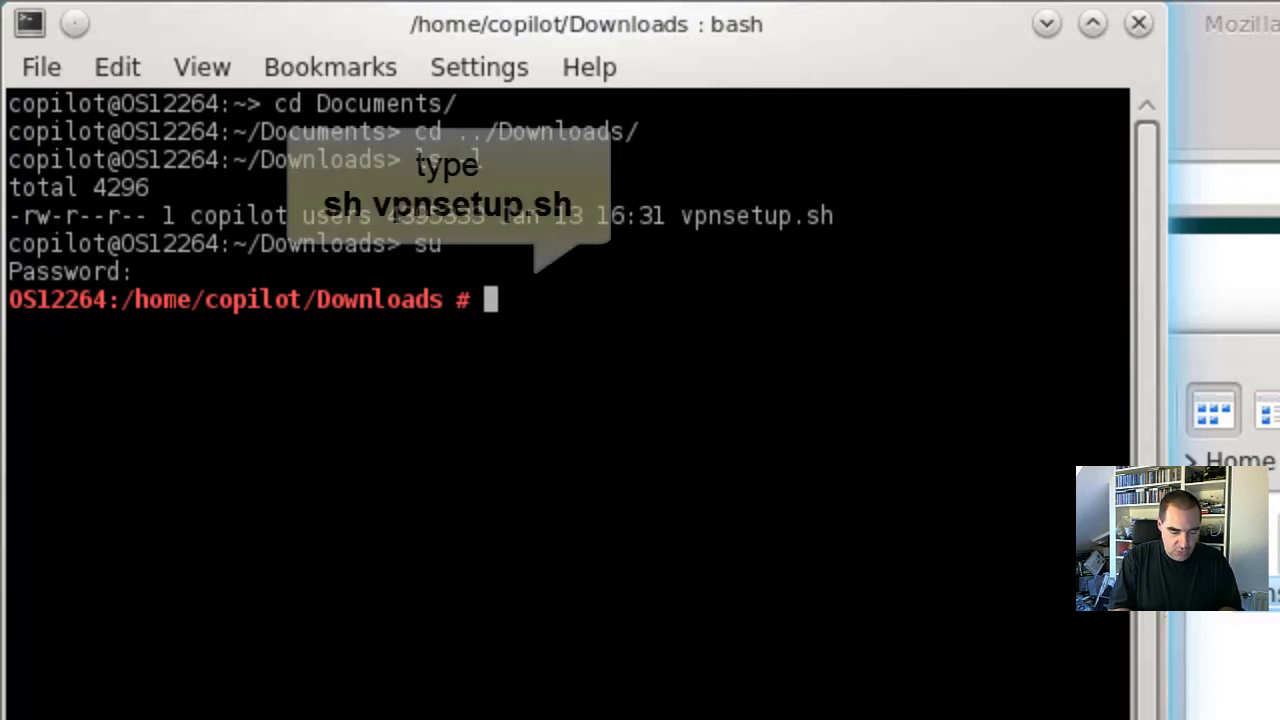
# - Install the Cisco AnyConnect client by running sh vpnsetup.sh as root
pyautogui.write('sh')
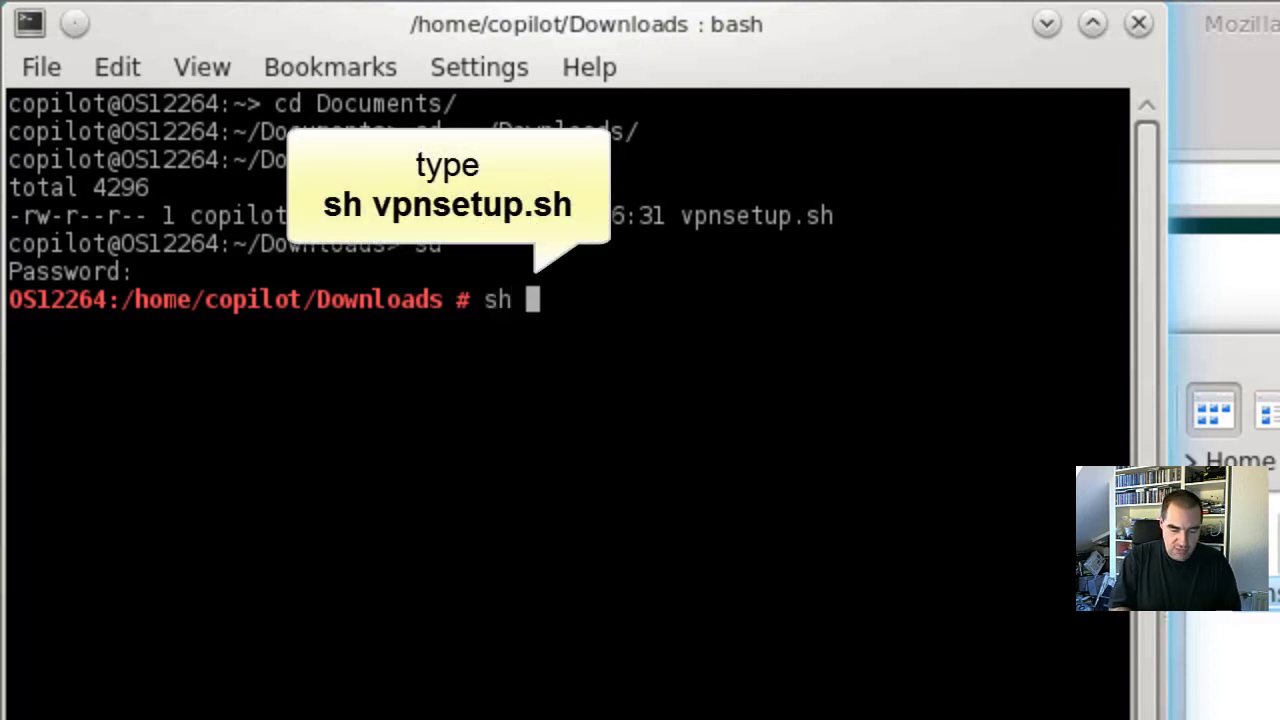
pyautogui.write('vpnsetup.sh')
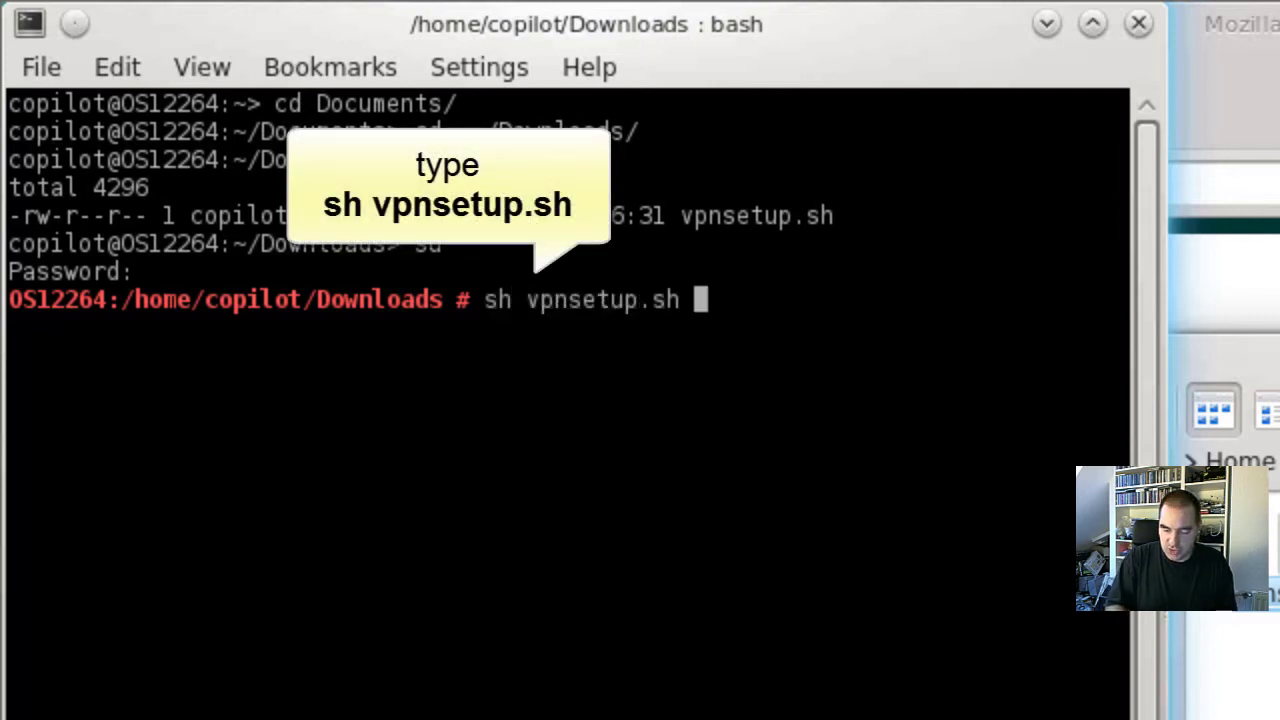
pyautogui.press('Return')
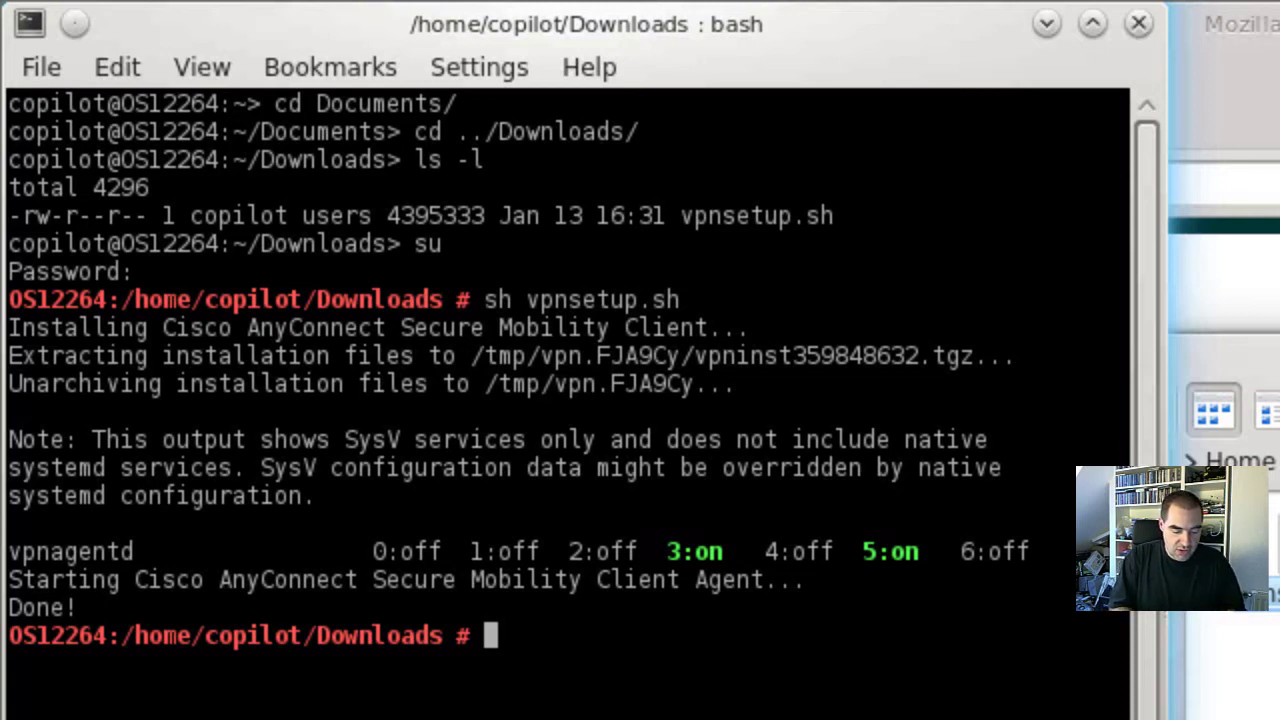
# - Exit the root shell and end the terminal session
pyautogui.write('exit')
pyautogui.press('Return')
pyautogui.write('exit')
pyautogui.press('Return')
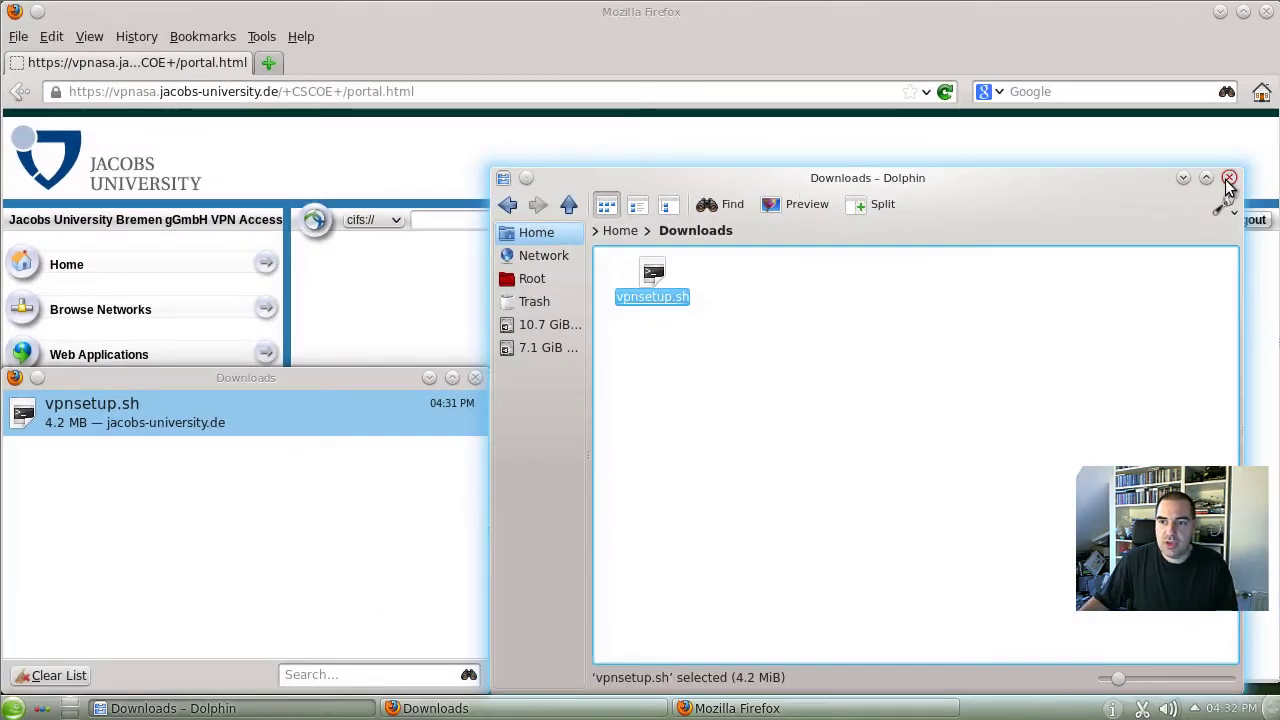
# - Close the file manager and Downloads windows, then log out of the VPN portal and close the browser
pyautogui.click(1229, 177)
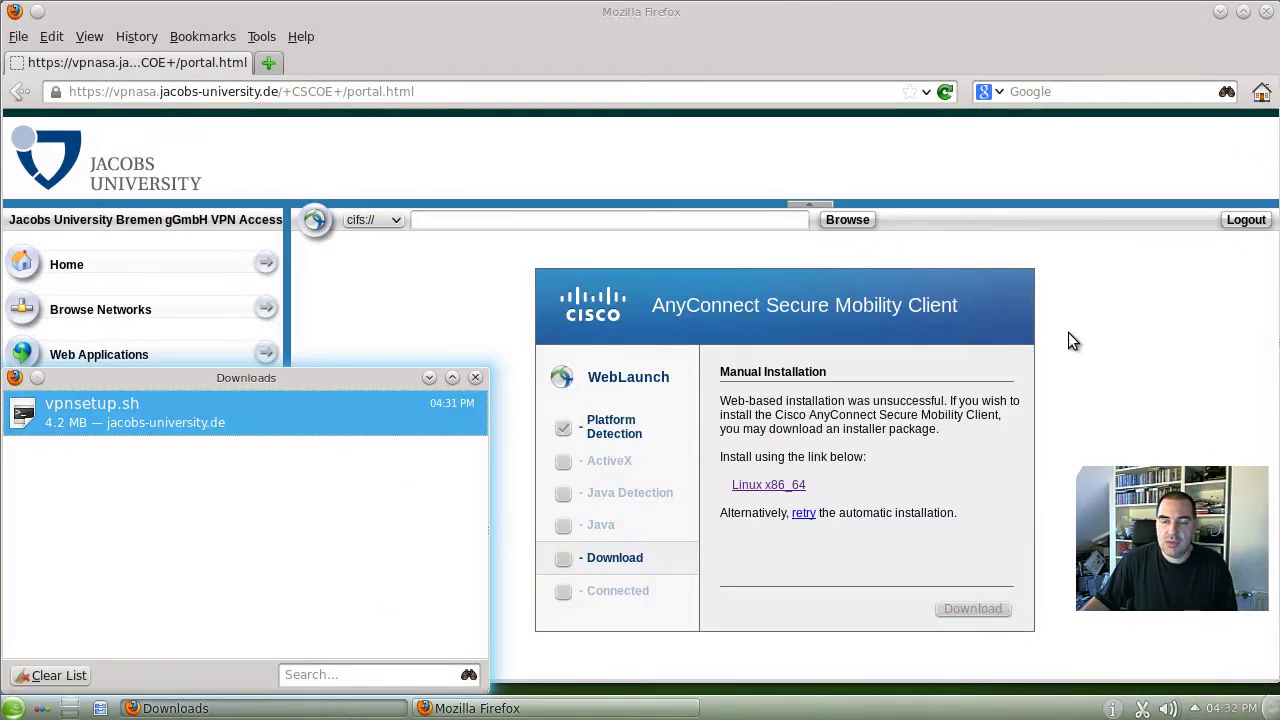
pyautogui.click(476, 378)
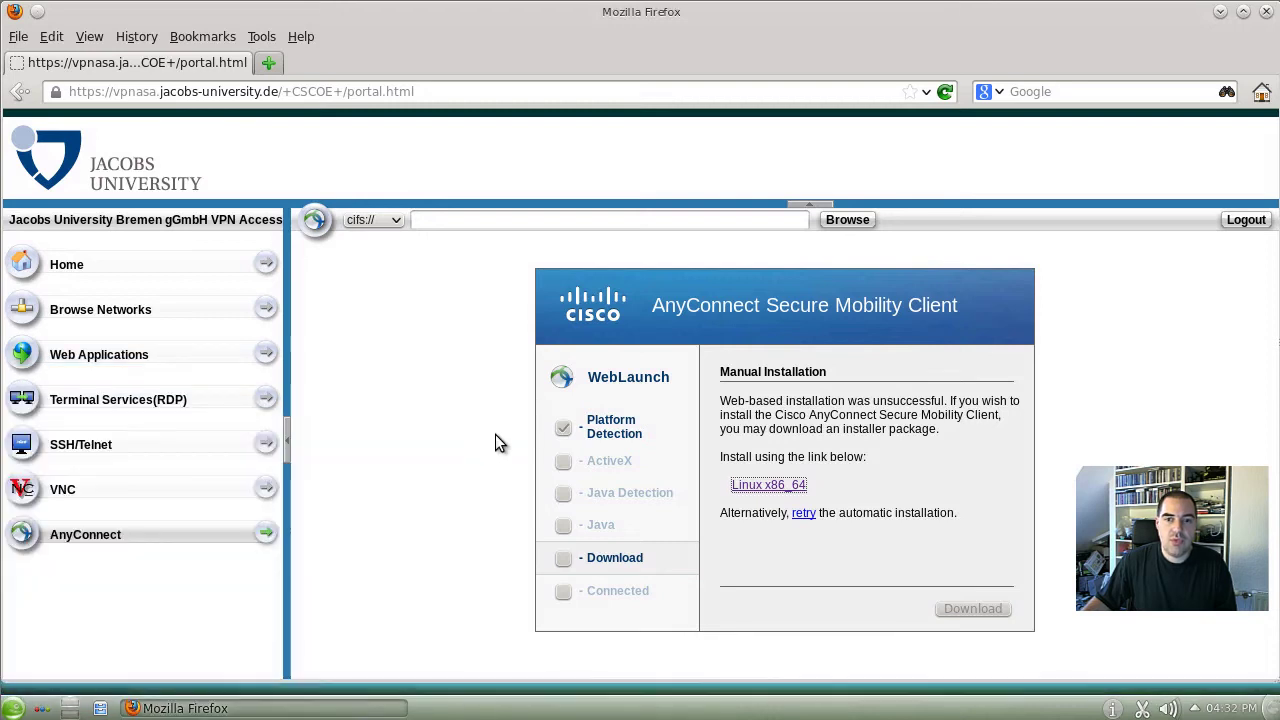
pyautogui.click(1244, 220)
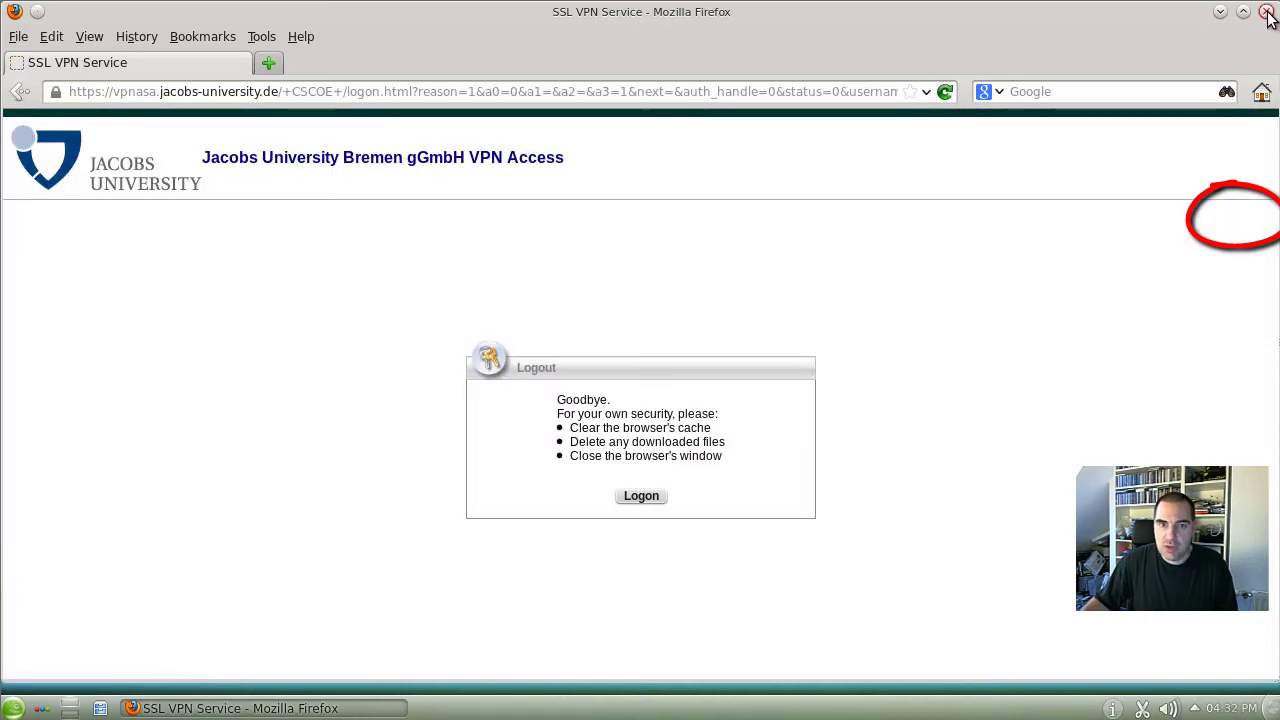
pyautogui.click(1266, 11)
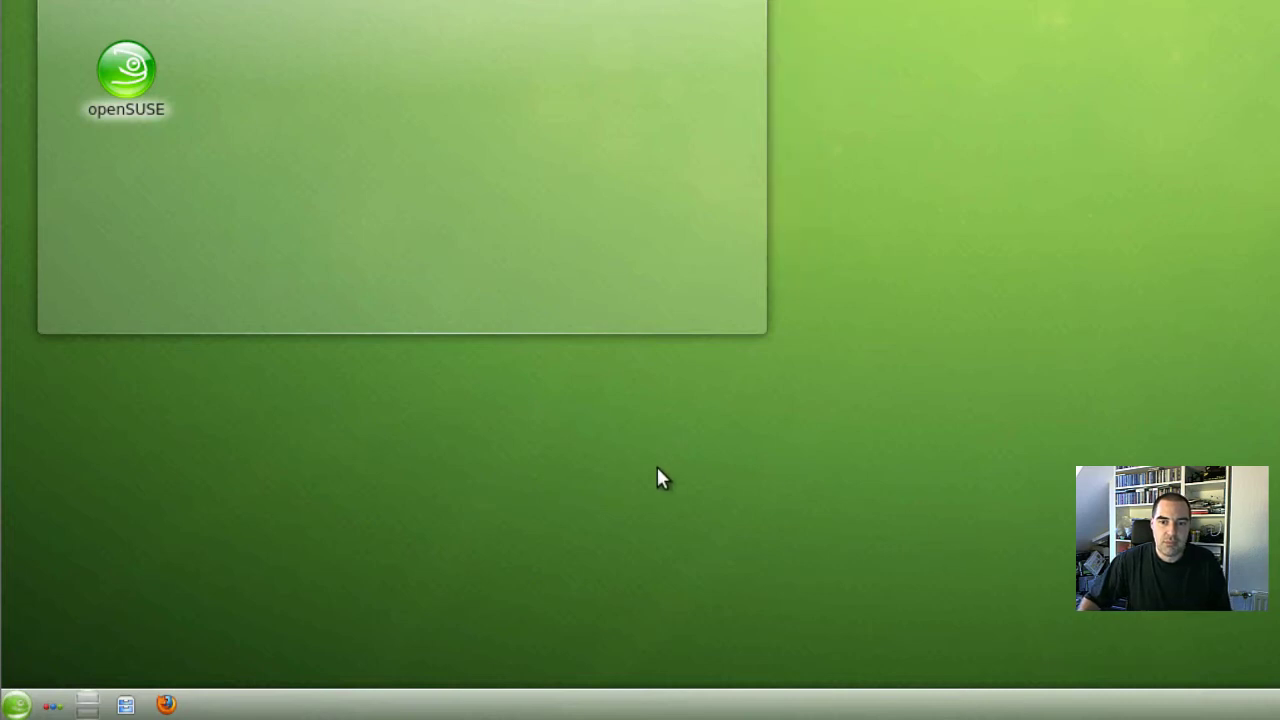
# - Launch the Cisco Anyconnect Secure Mobility Client from the installed Internet applications
pyautogui.click(18, 706)
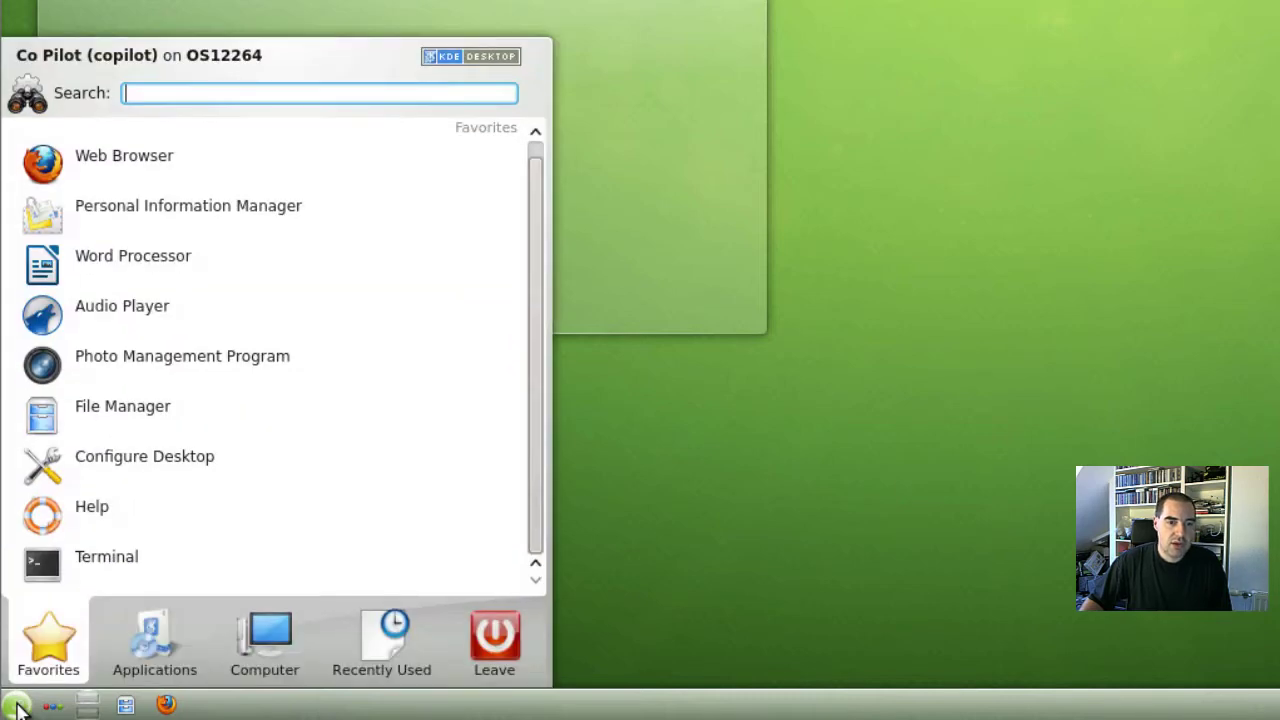
pyautogui.click(168, 647)
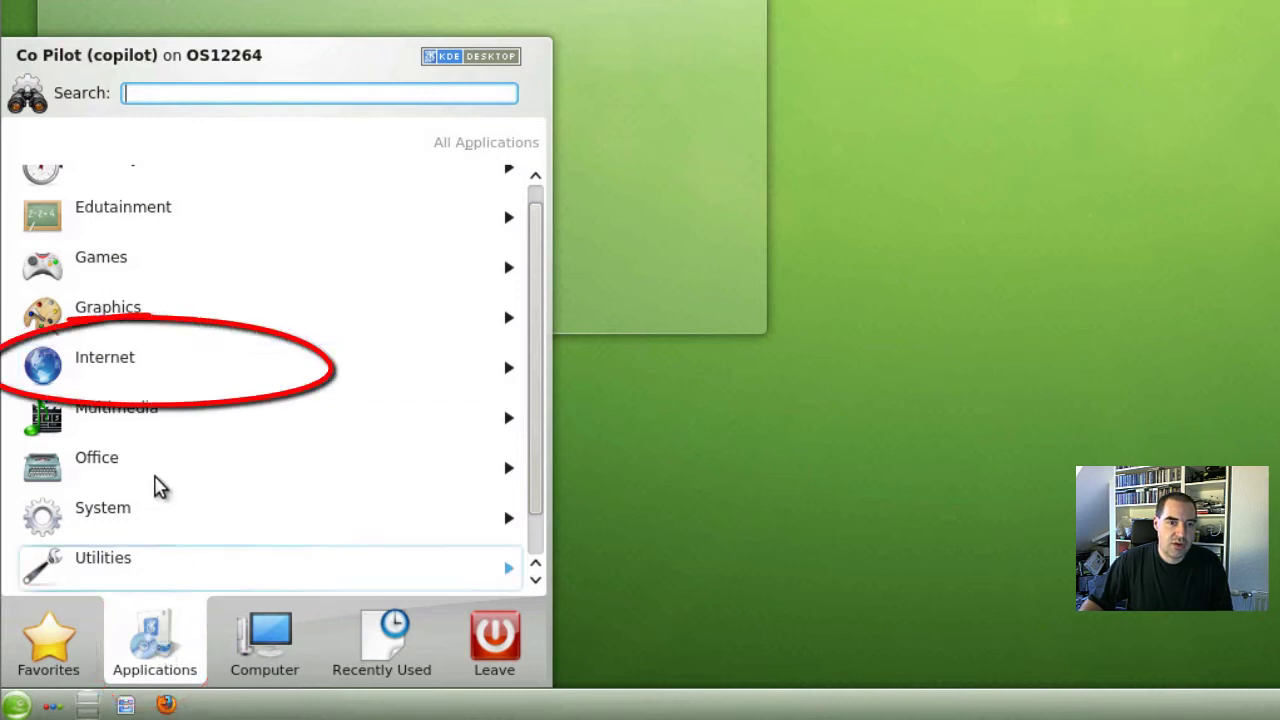
pyautogui.click(106, 369)
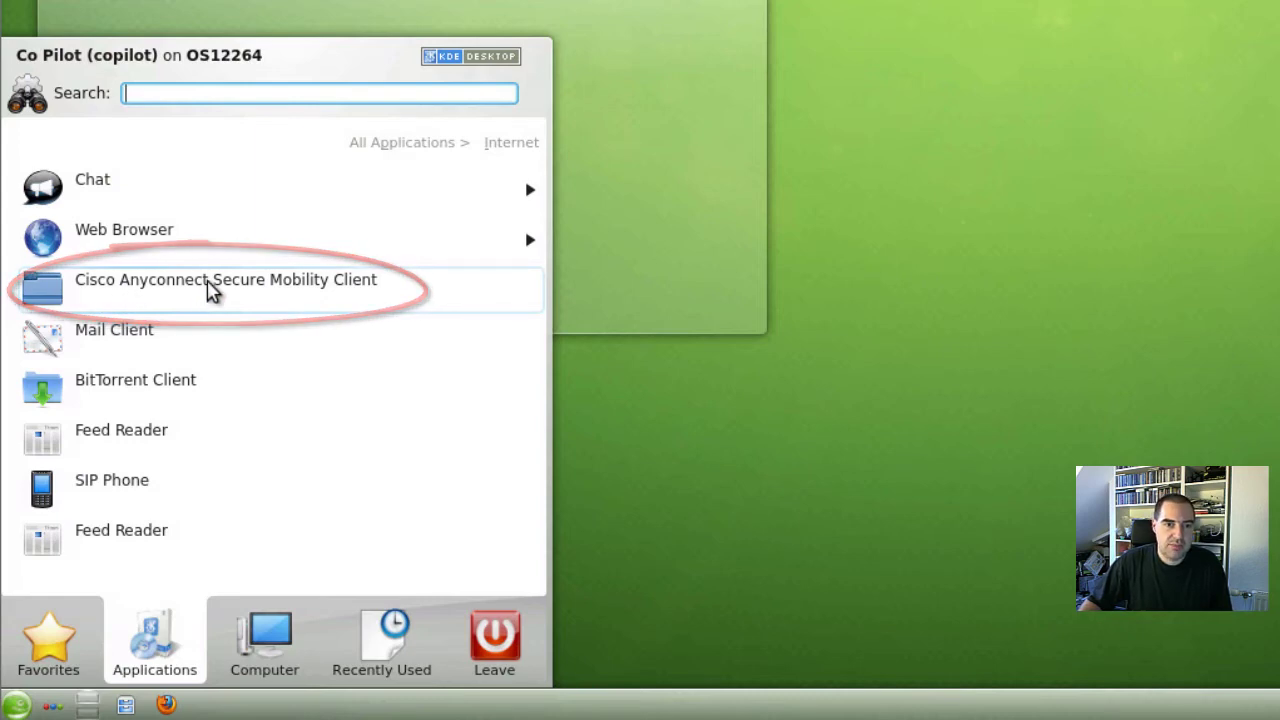
pyautogui.click(210, 286)
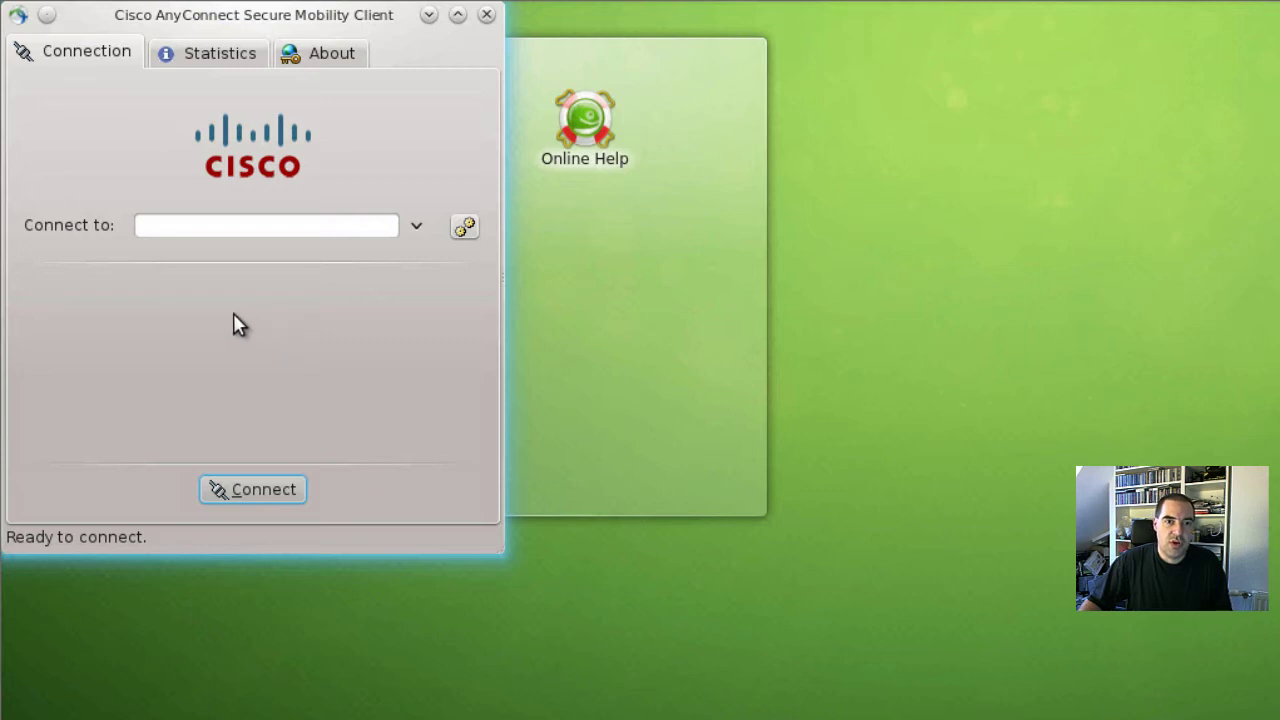
# - Set the VPN server to vpnasa.jacobs-university.de and start connecting to it
pyautogui.click(163, 227)
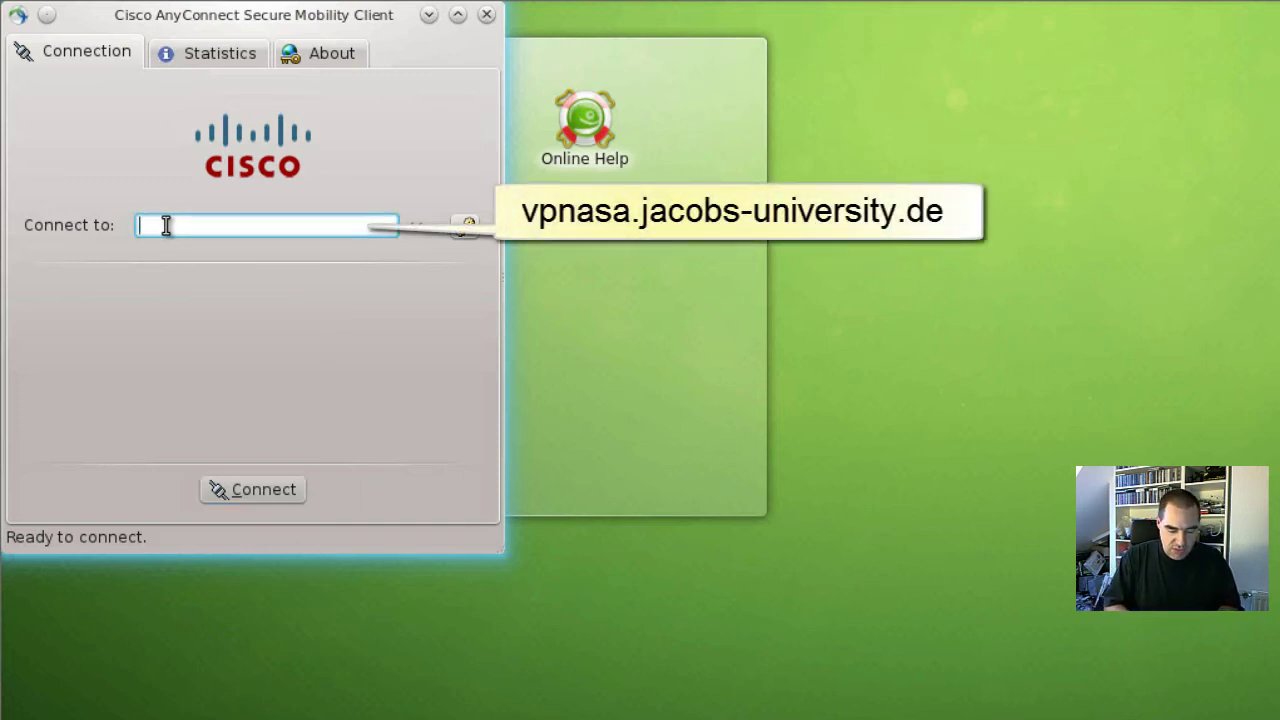
pyautogui.write('vpnasa.jacobs-university.de')
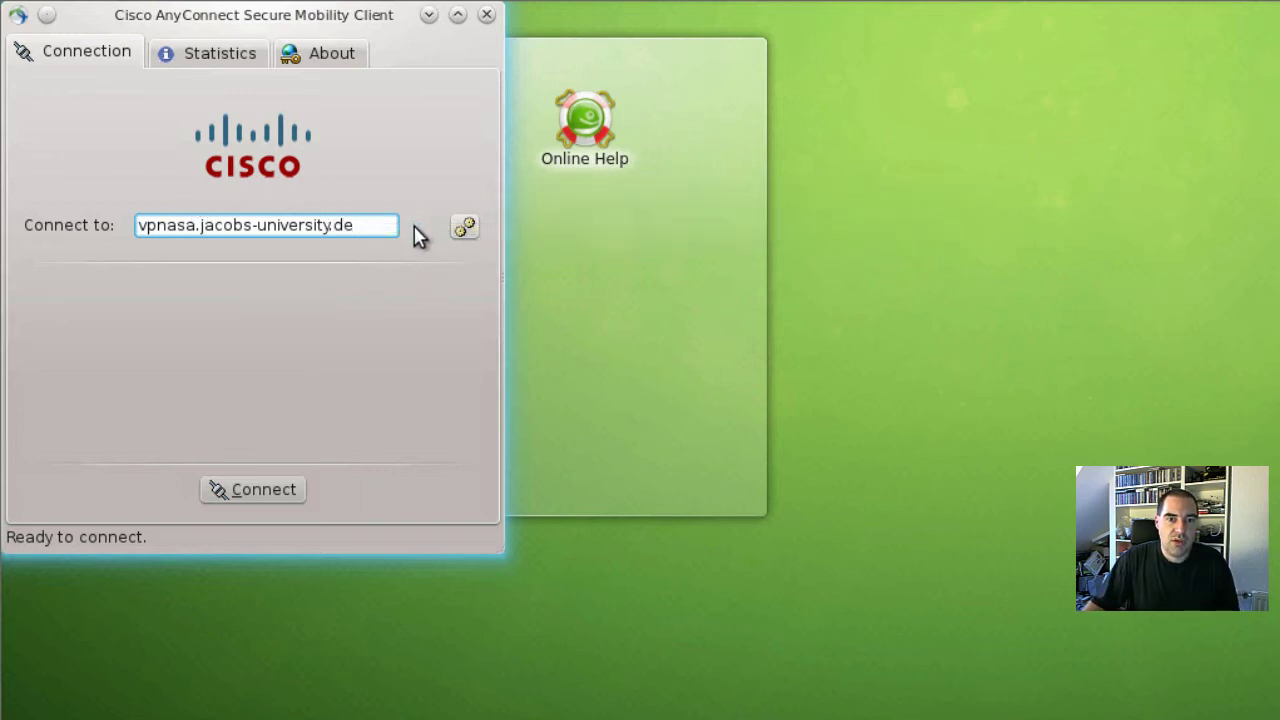
pyautogui.click(419, 228)
pyautogui.press('Return')
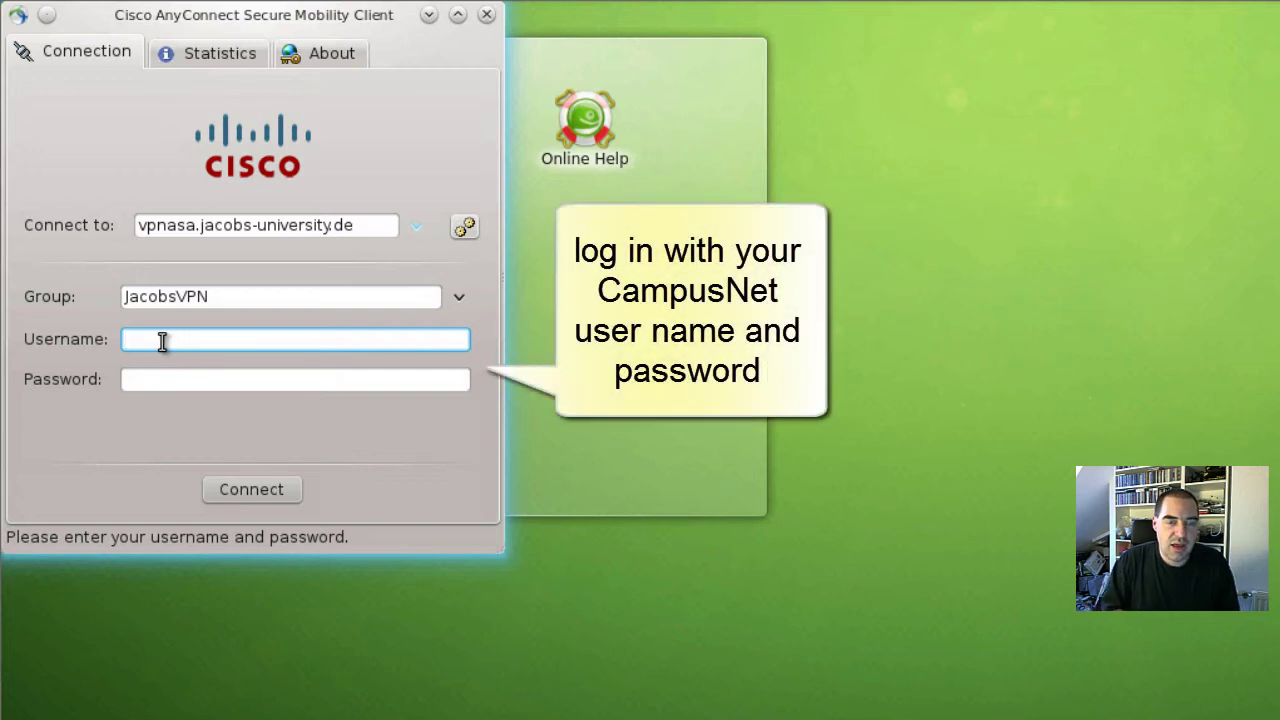
# - Enter the CampusNet username and account password for the JacobsVPN group, and establish the VPN connection
pyautogui.write('campusnetuser')
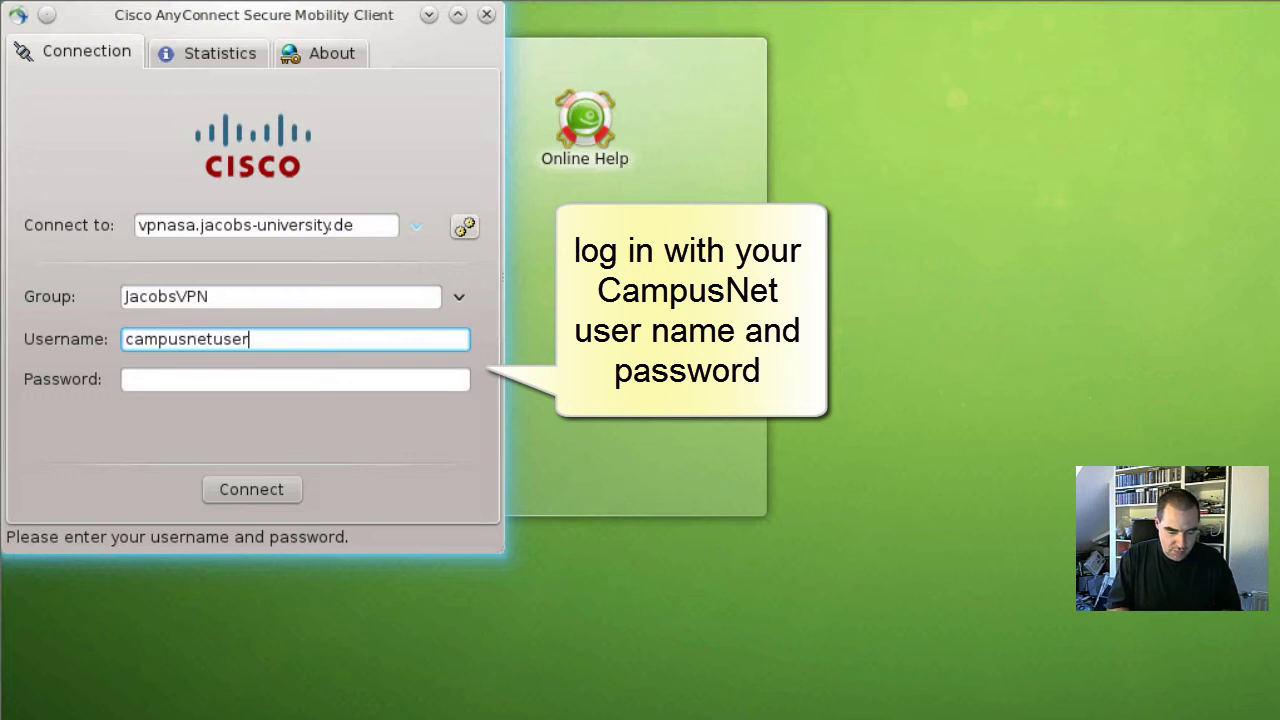
pyautogui.write('name')
pyautogui.press('Tab')
pyautogui.write('****')
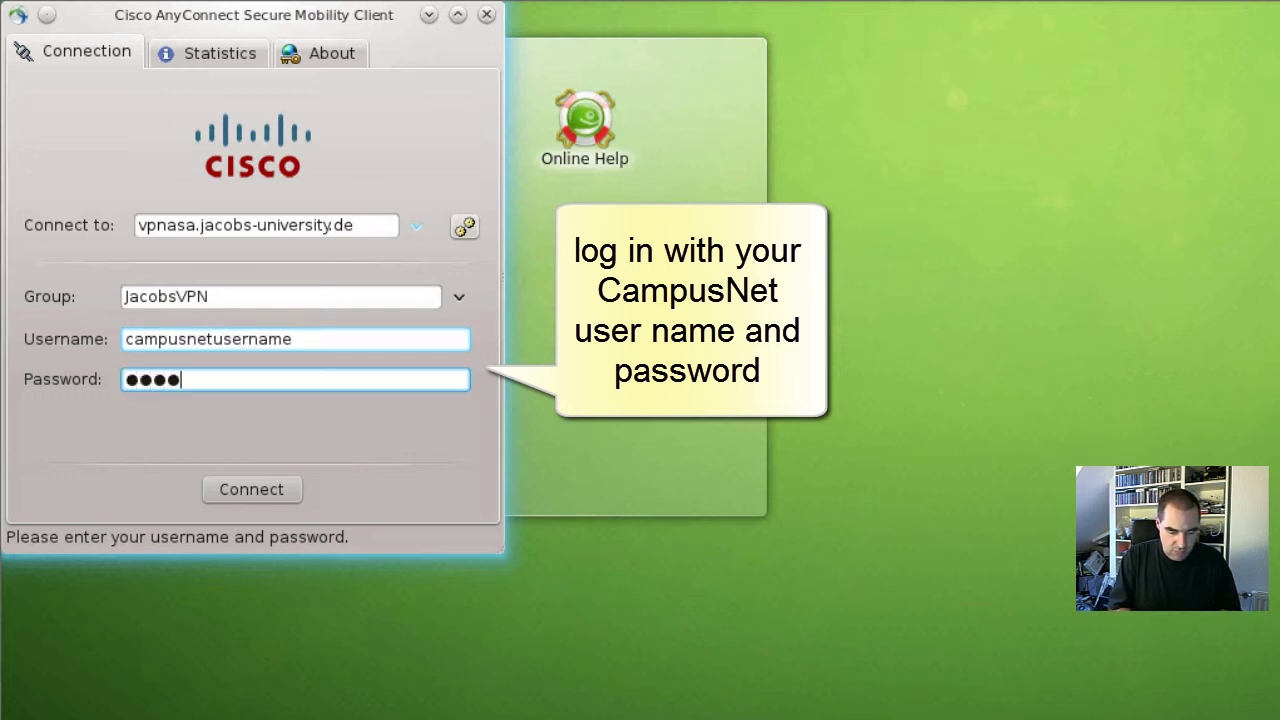
pyautogui.write('*****')
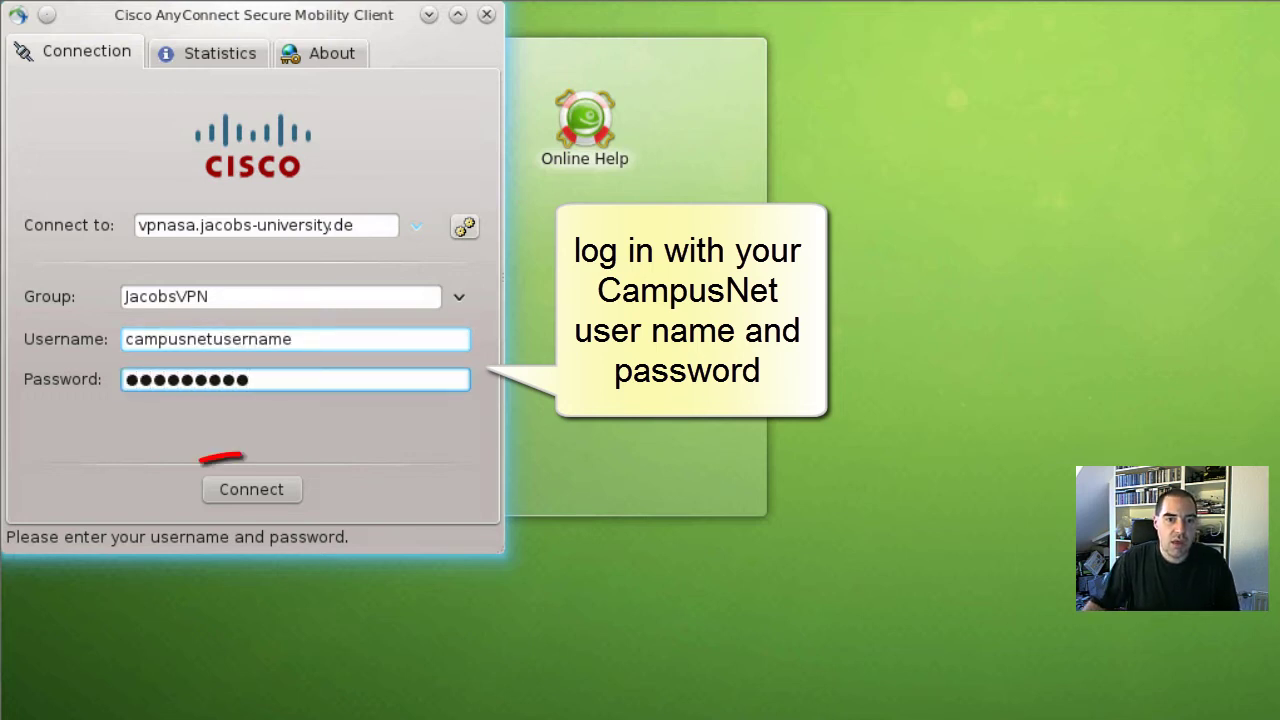
pyautogui.click(254, 493)
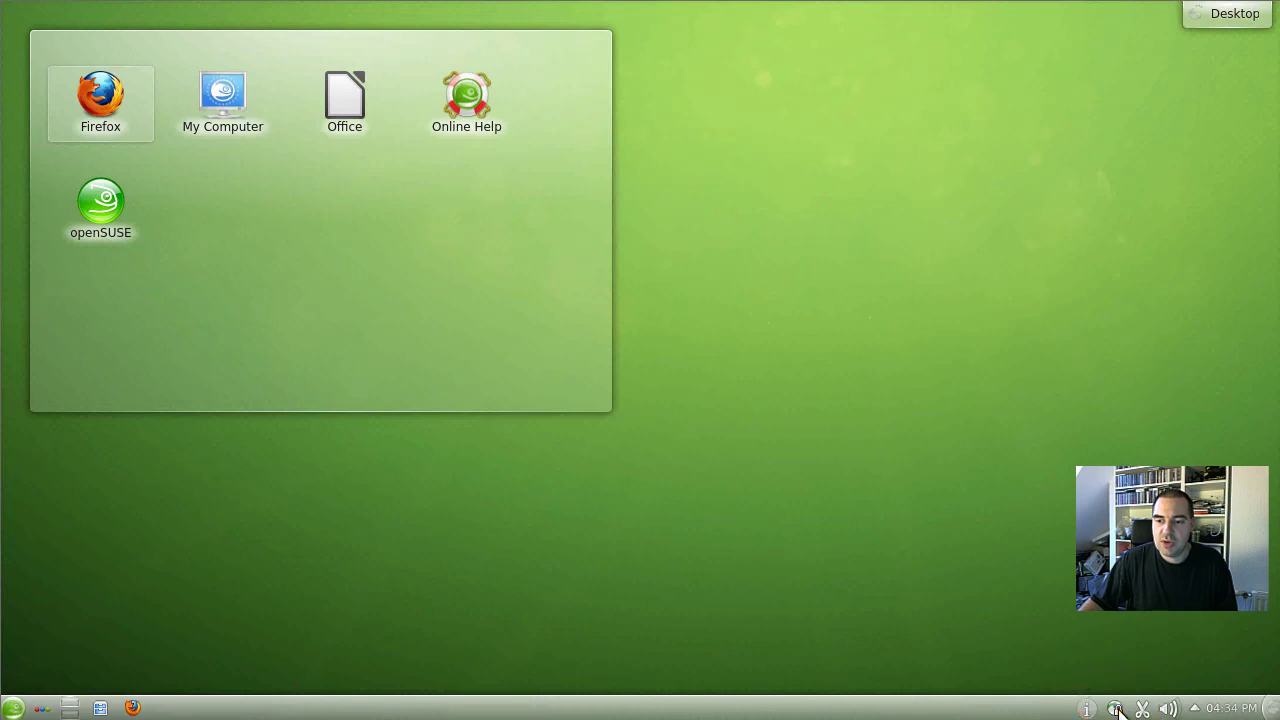
# - Reopen the running AnyConnect client, disconnect the VPN session from vpnasa.jacobs-university.de, and close the client window
pyautogui.click(1115, 710)
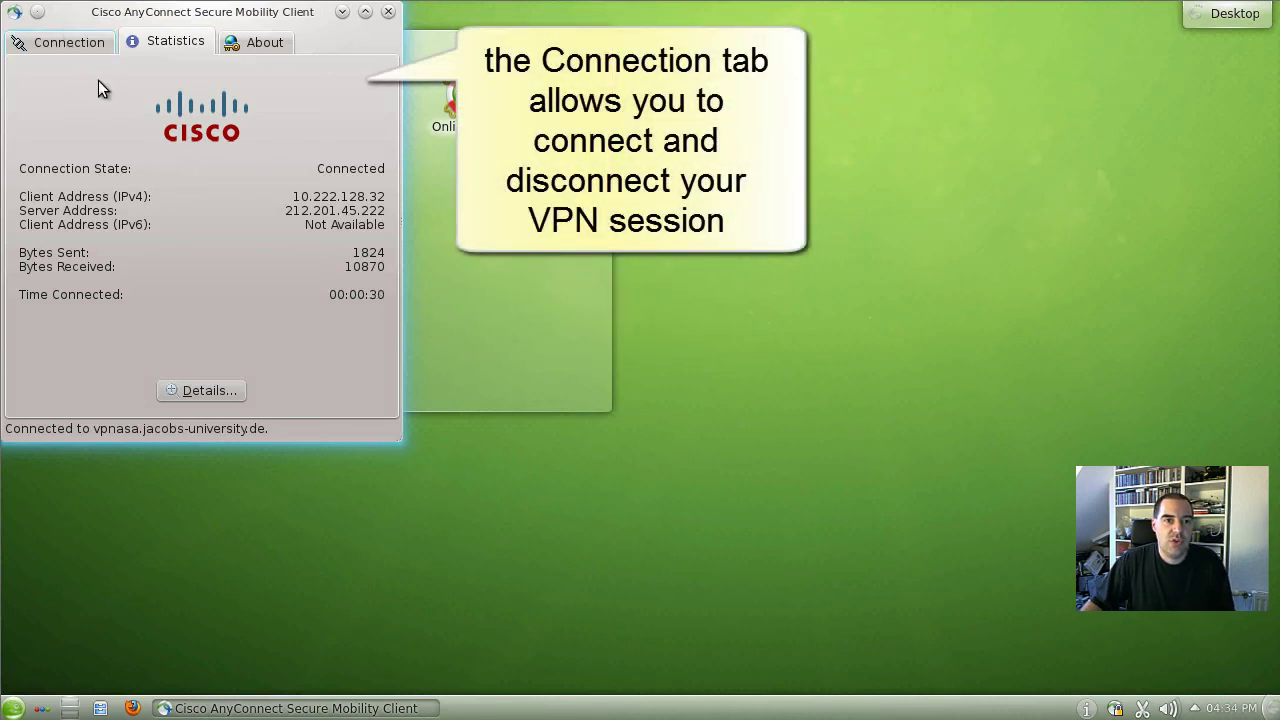
pyautogui.click(61, 43)
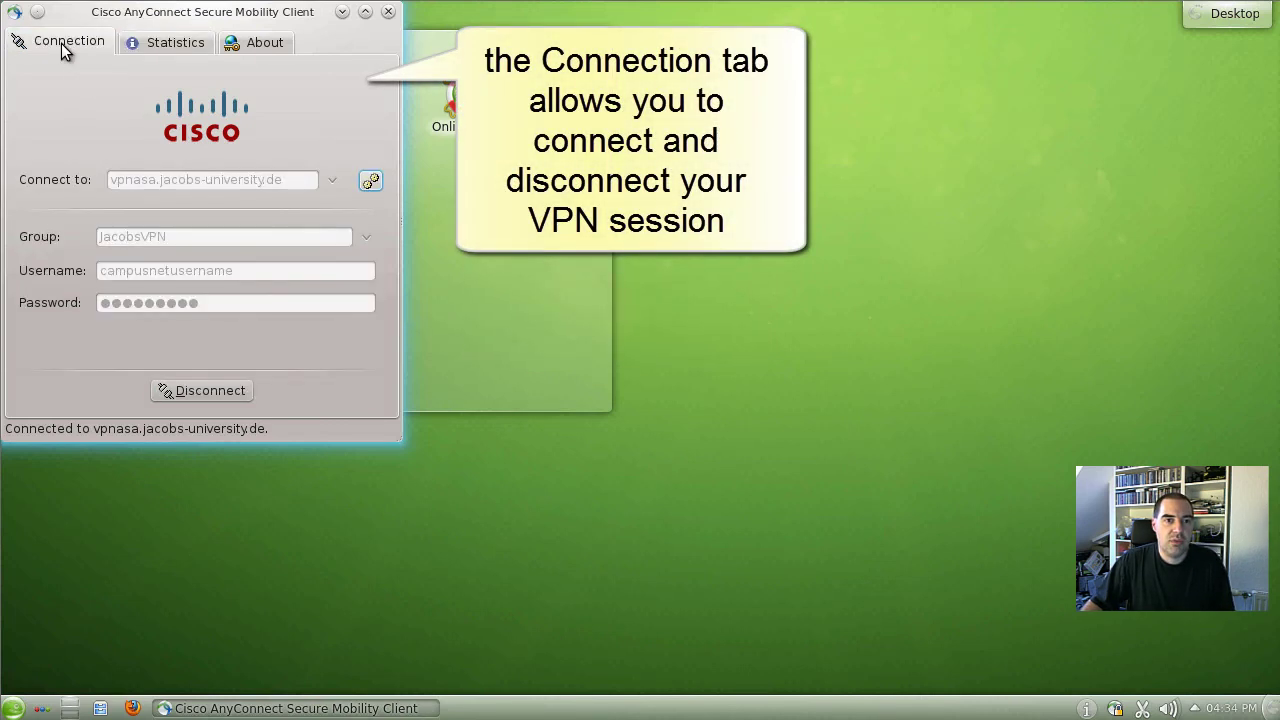
pyautogui.click(205, 393)
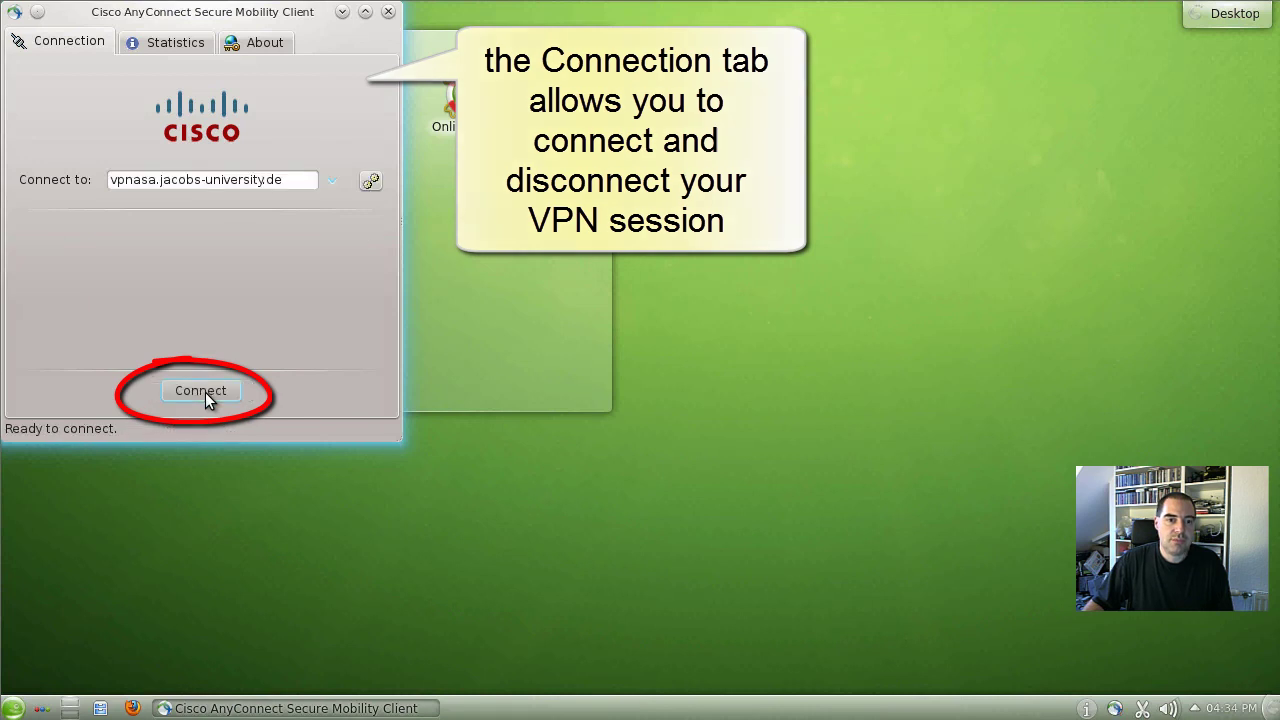
pyautogui.click(389, 13)
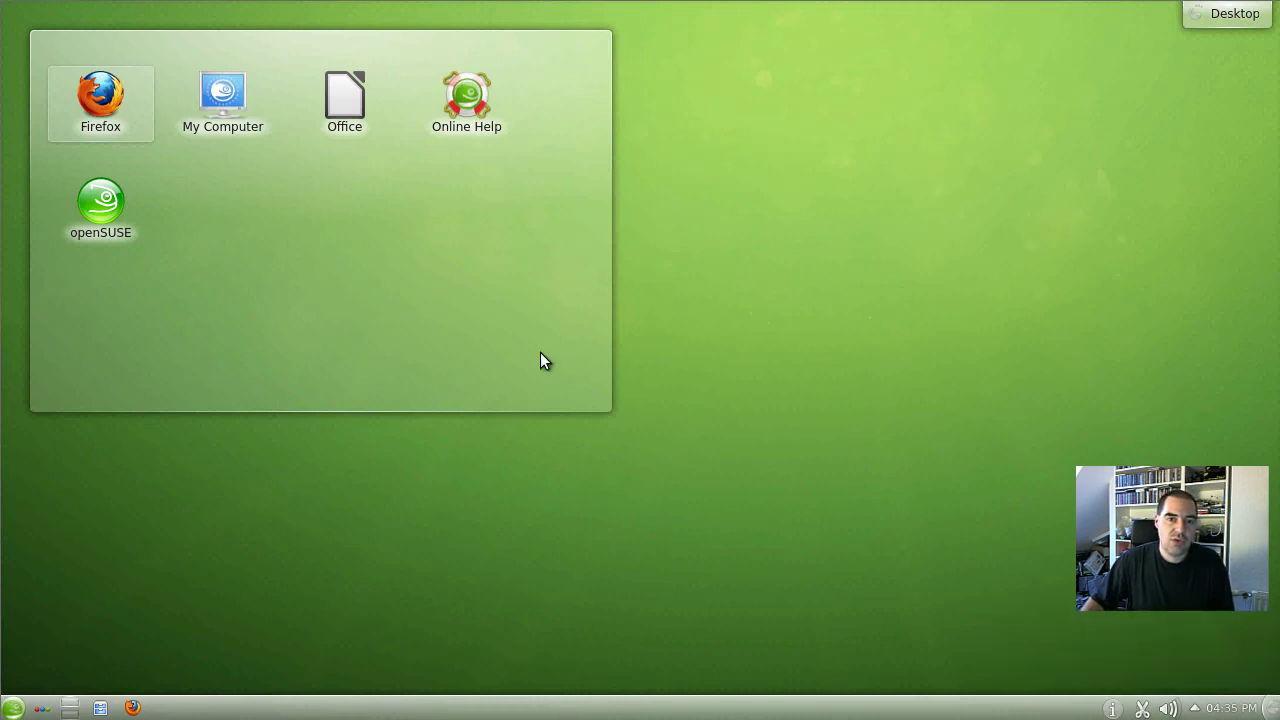
# - Start the Cisco Anyconnect Secure Mobility Client again from the Internet applications
pyautogui.click(8, 710)
pyautogui.click(129, 663)
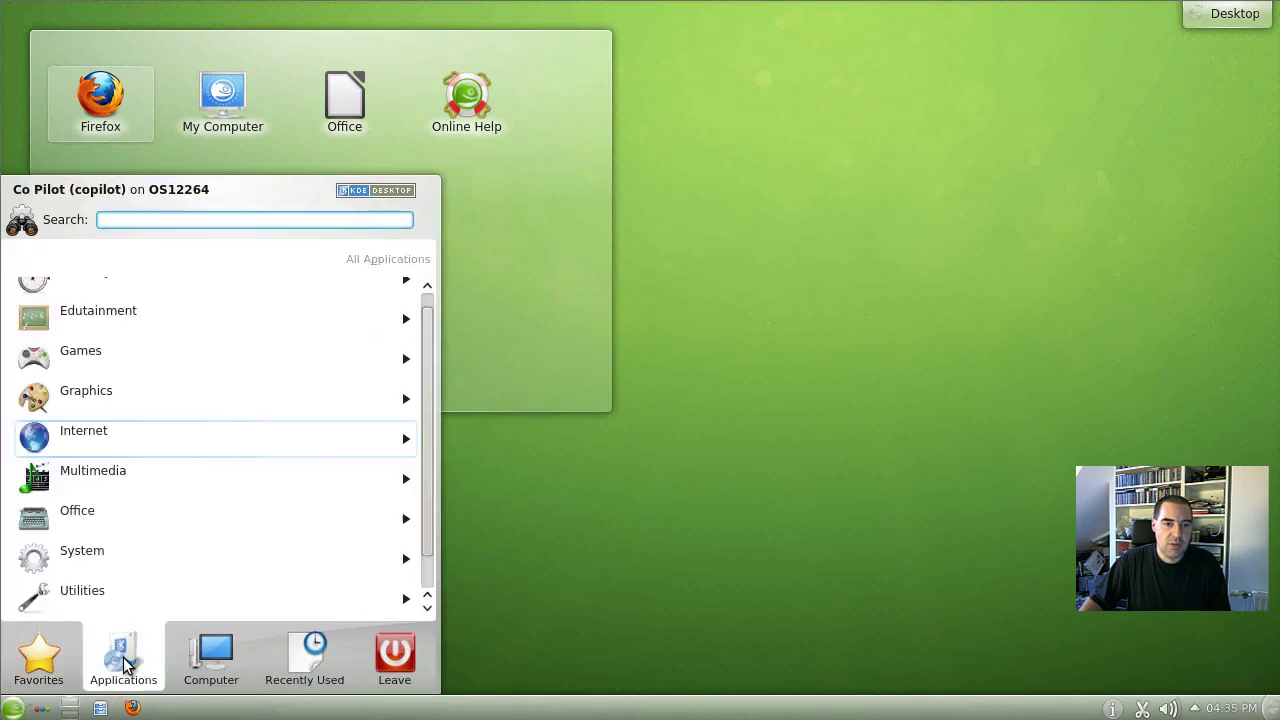
pyautogui.click(84, 439)
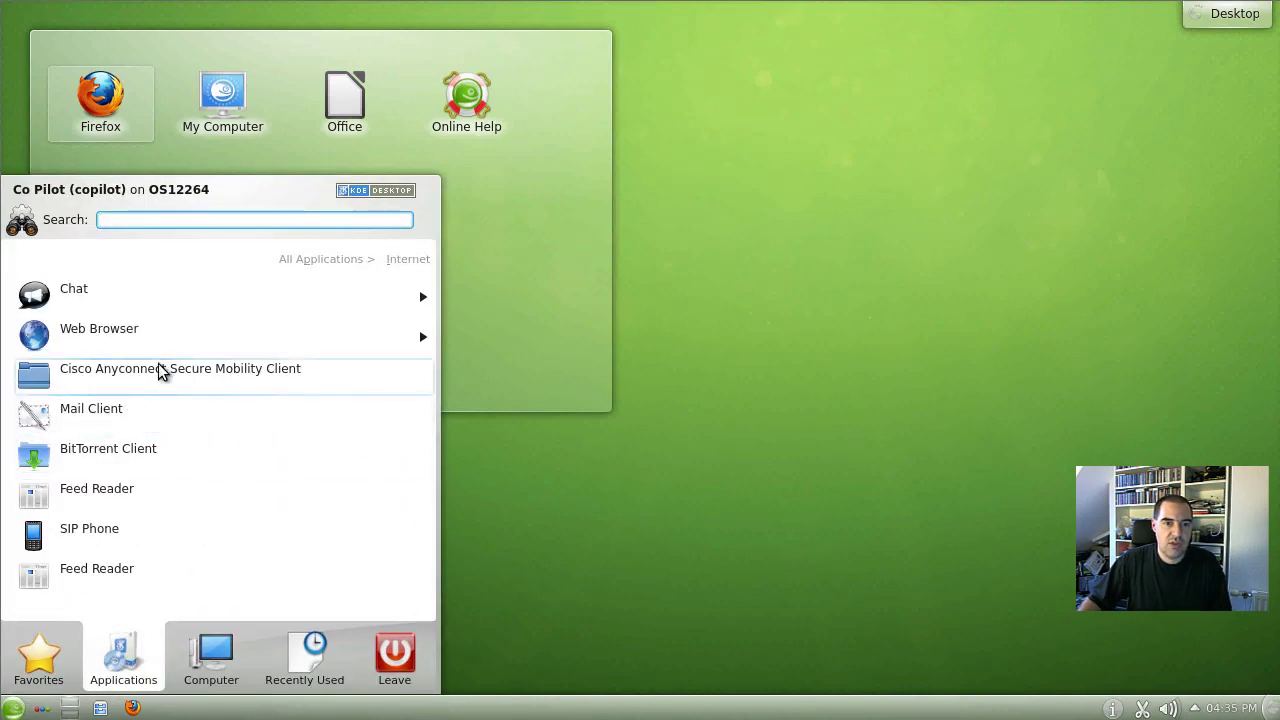
pyautogui.click(146, 372)
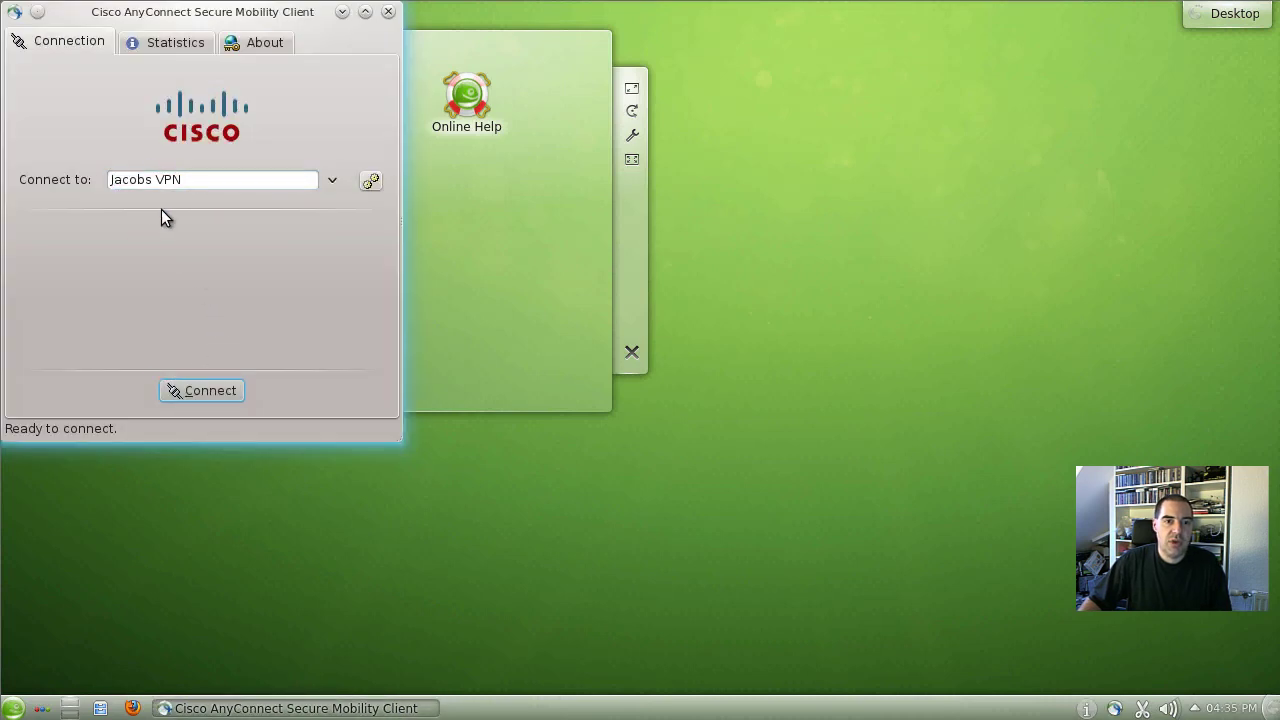
# - Connect to the Jacobs VPN profile, logging in to the JacobsVPN group with the account password
pyautogui.click(206, 390)
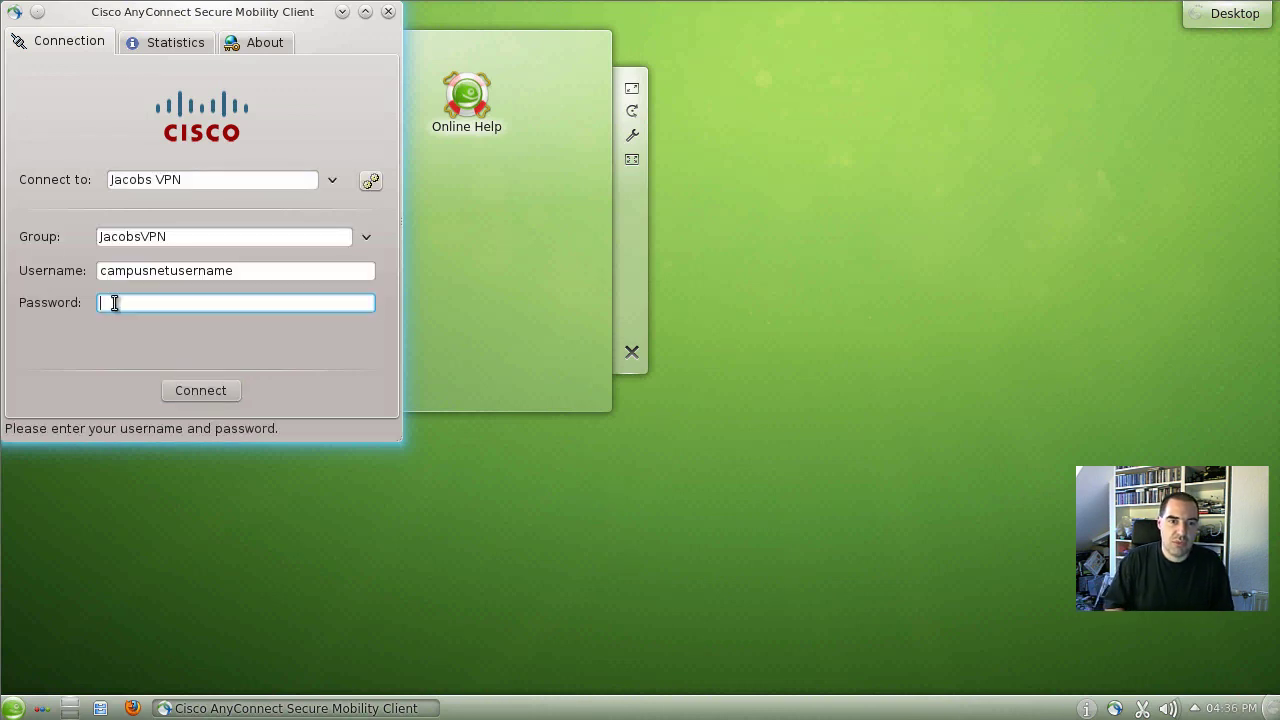
pyautogui.write('••••••••••')
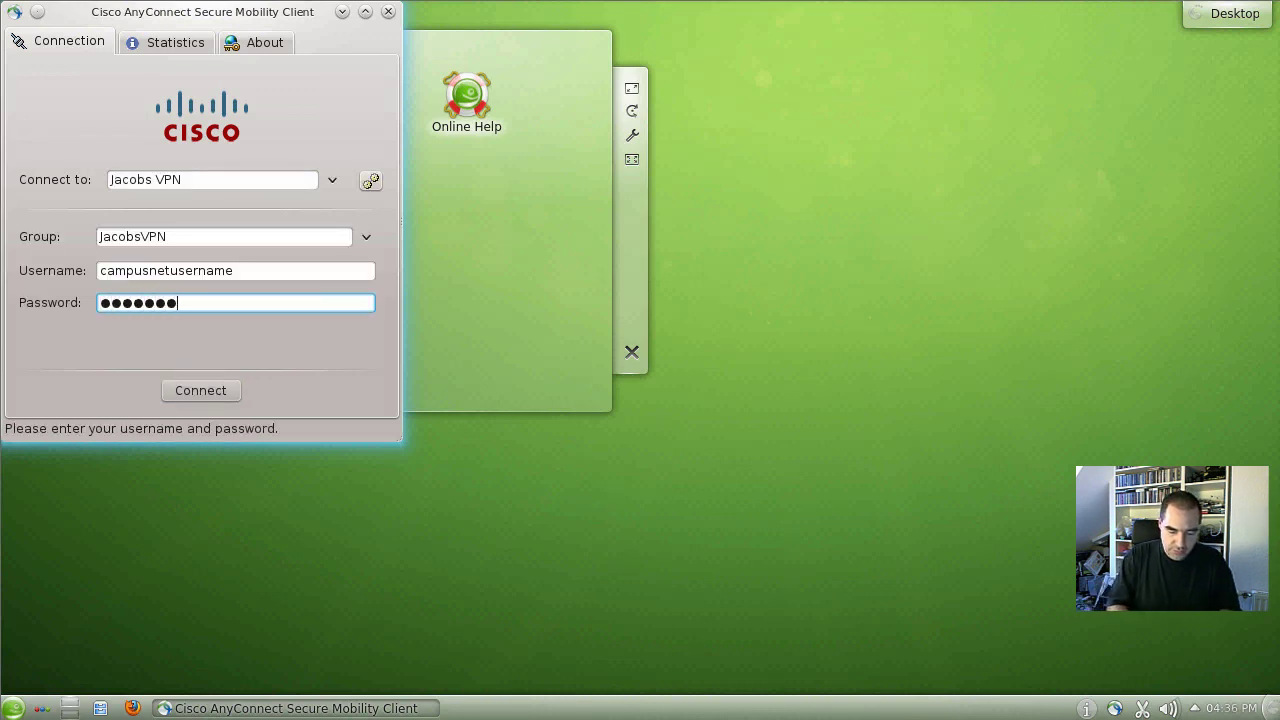
pyautogui.click(197, 393)
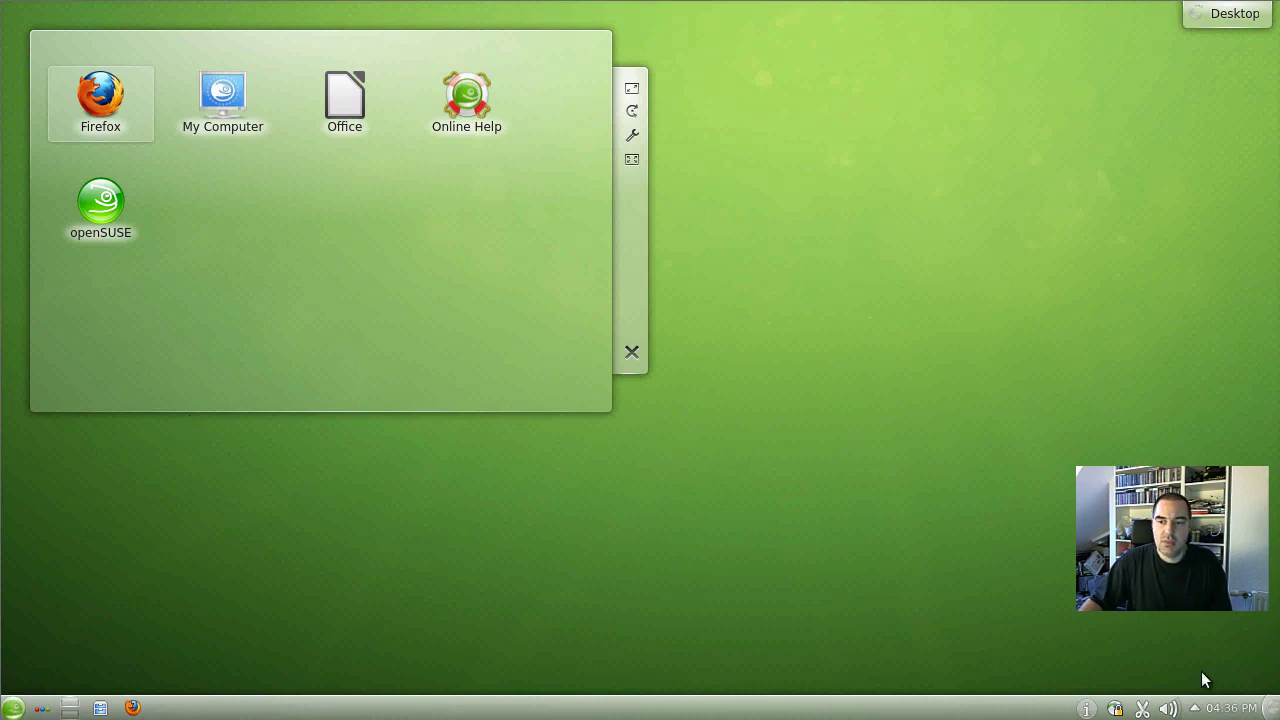
# - Bring the running AnyConnect client back up and disconnect the Jacobs VPN session
pyautogui.click(1116, 708)
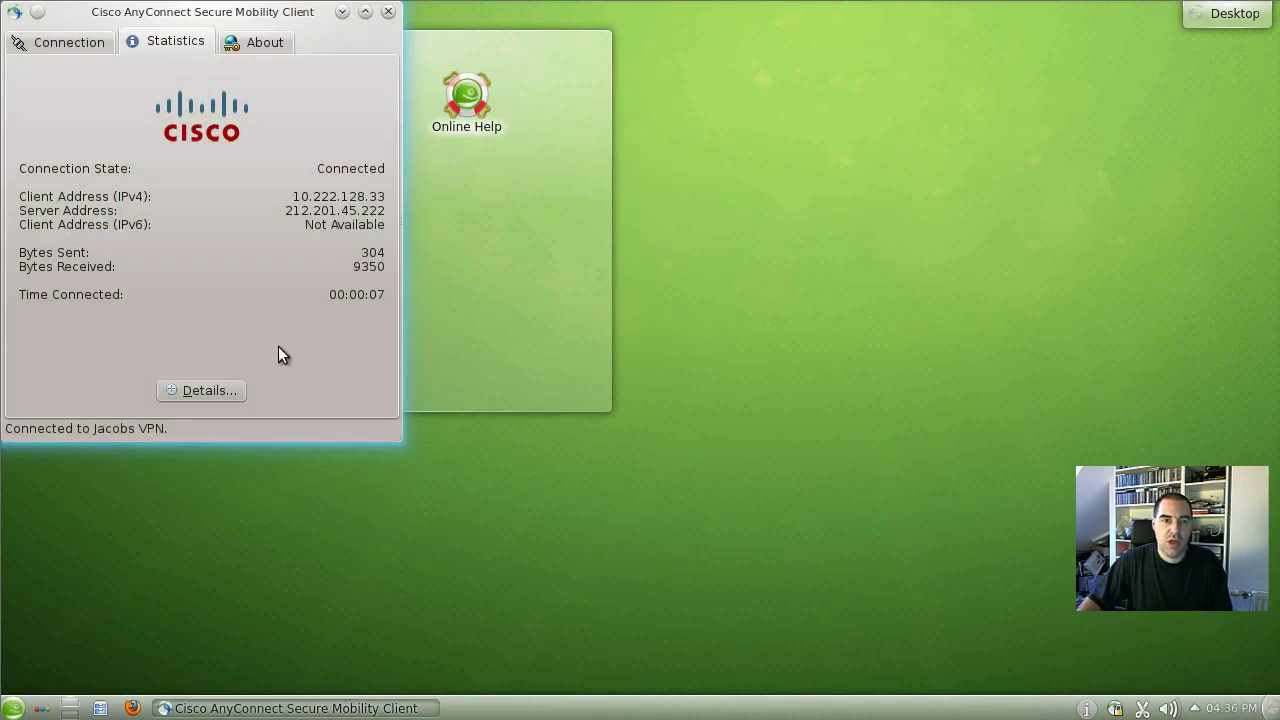
pyautogui.click(70, 44)
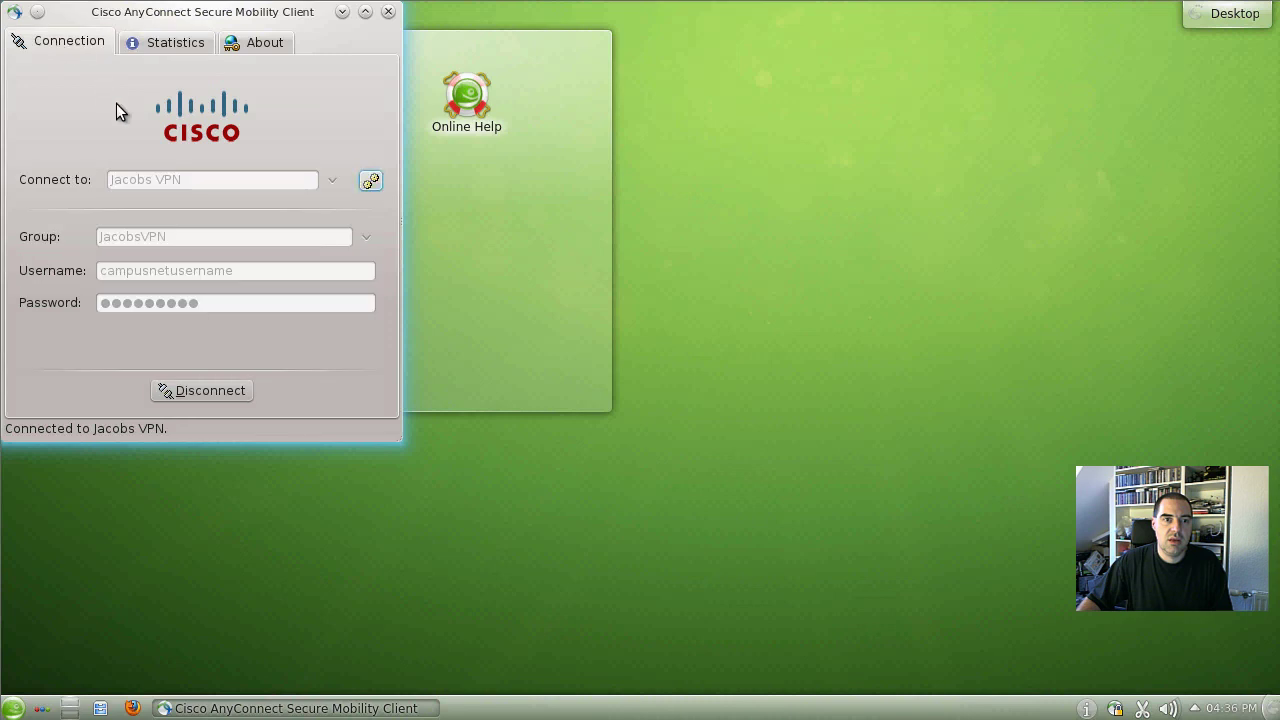
pyautogui.click(219, 391)
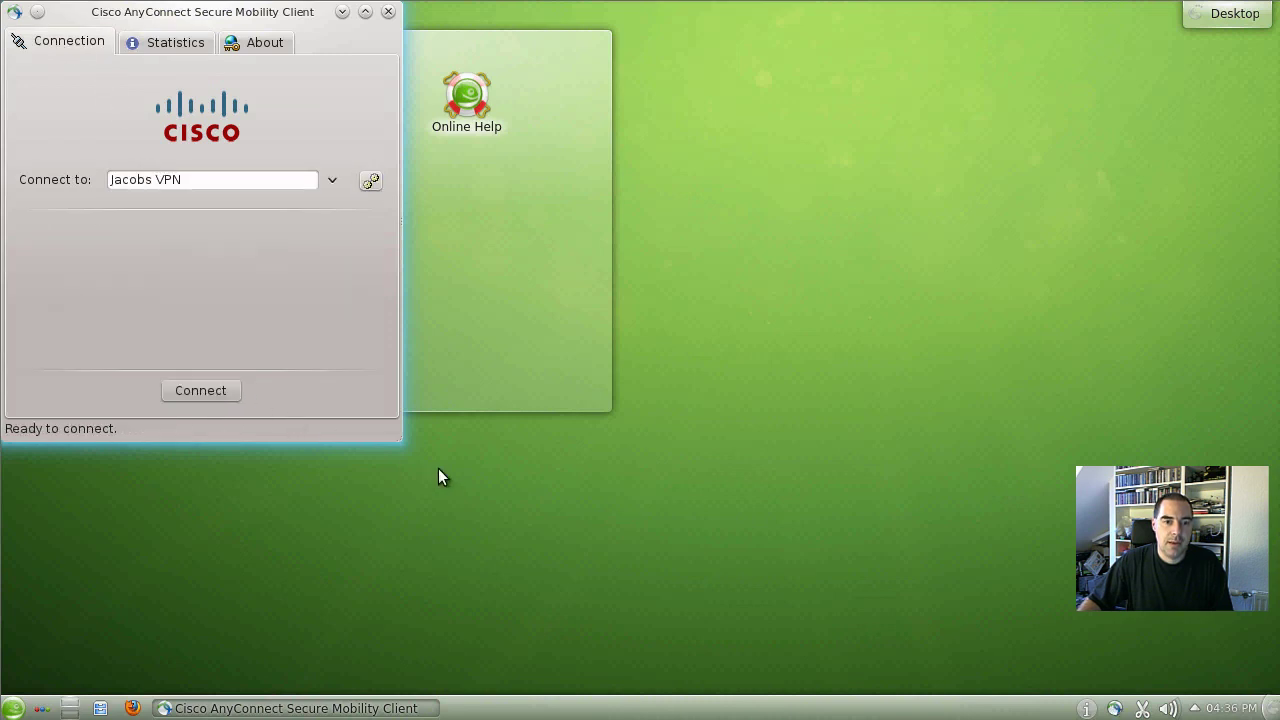